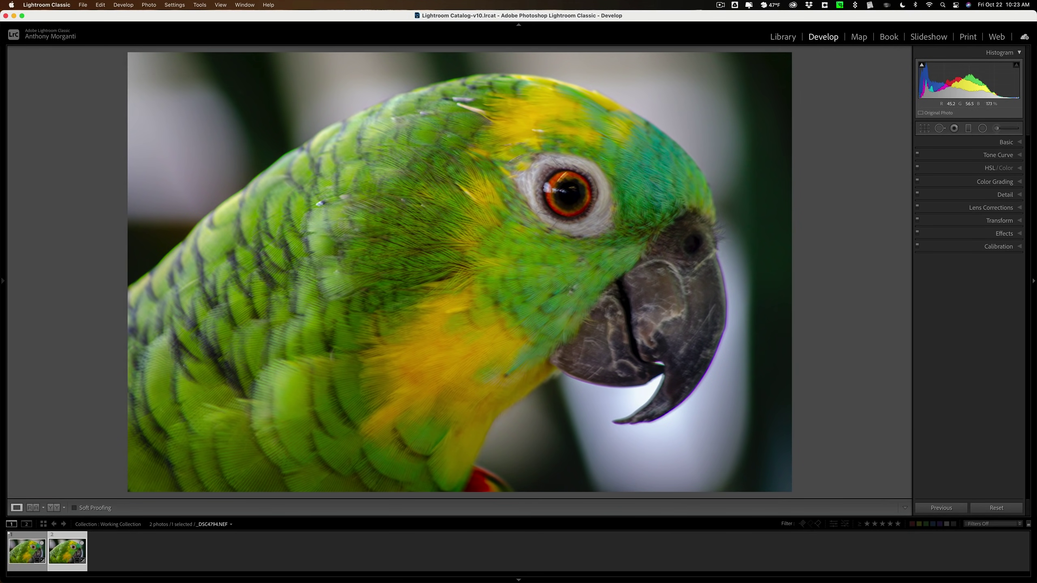
# Inspect the parrot's eye up close in the finished _DSC4794-Edit.tif and return to the raw _DSC4794.NEF
pyautogui.click(26, 550)
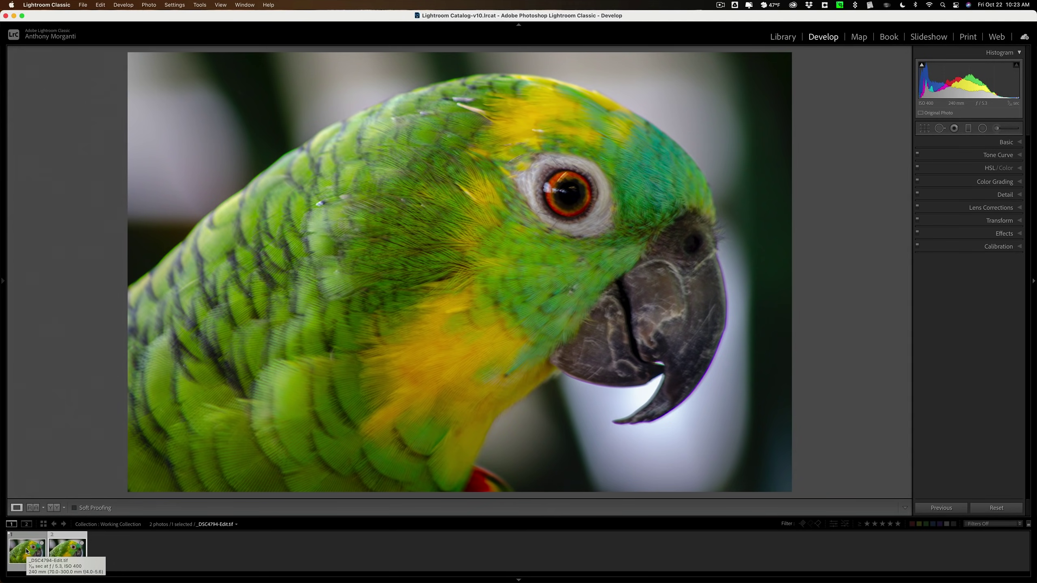
pyautogui.click(543, 230)
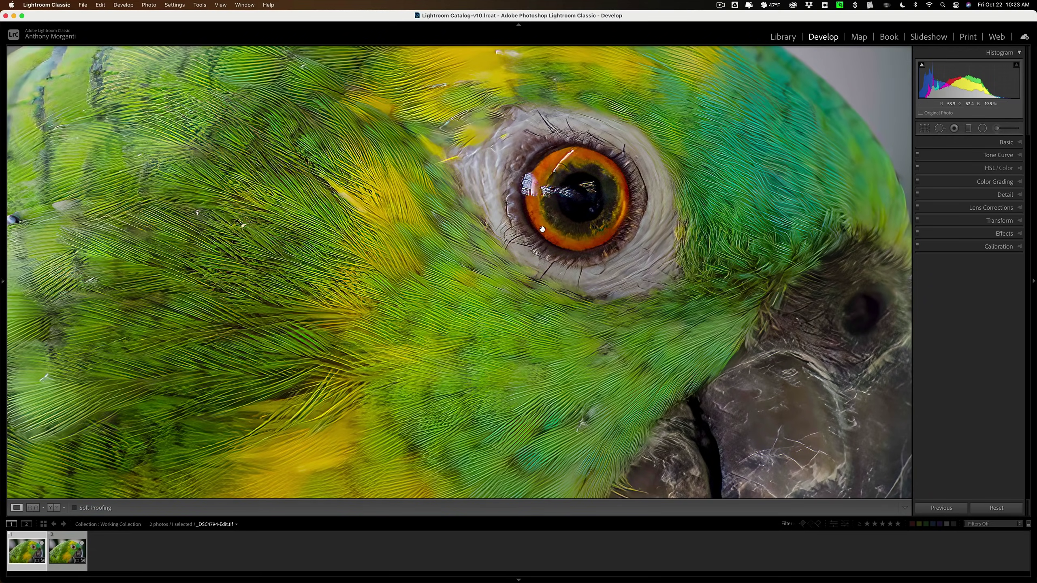
pyautogui.click(510, 256)
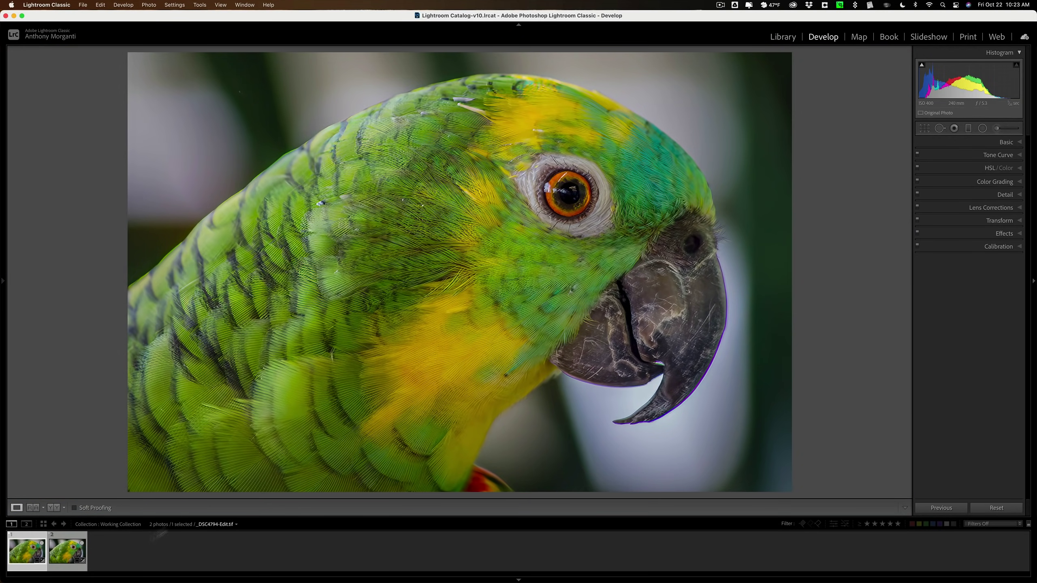
pyautogui.click(53, 568)
pyautogui.press('Left')
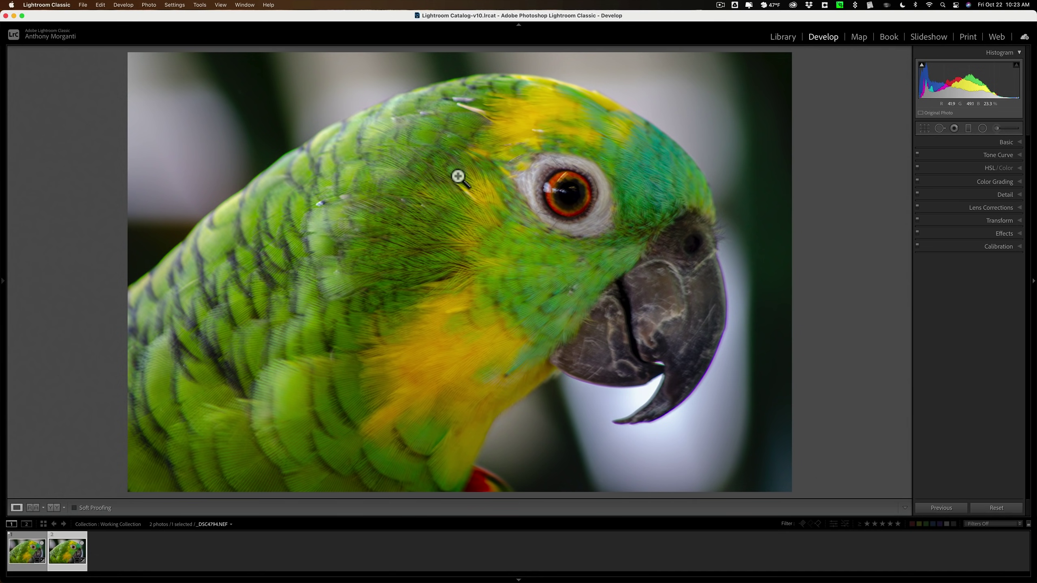
# Show the photo info overlay and compare the yellow throat feathers up close in _DSC4794.NEF and _DSC4794-Edit.tif
pyautogui.click(501, 365)
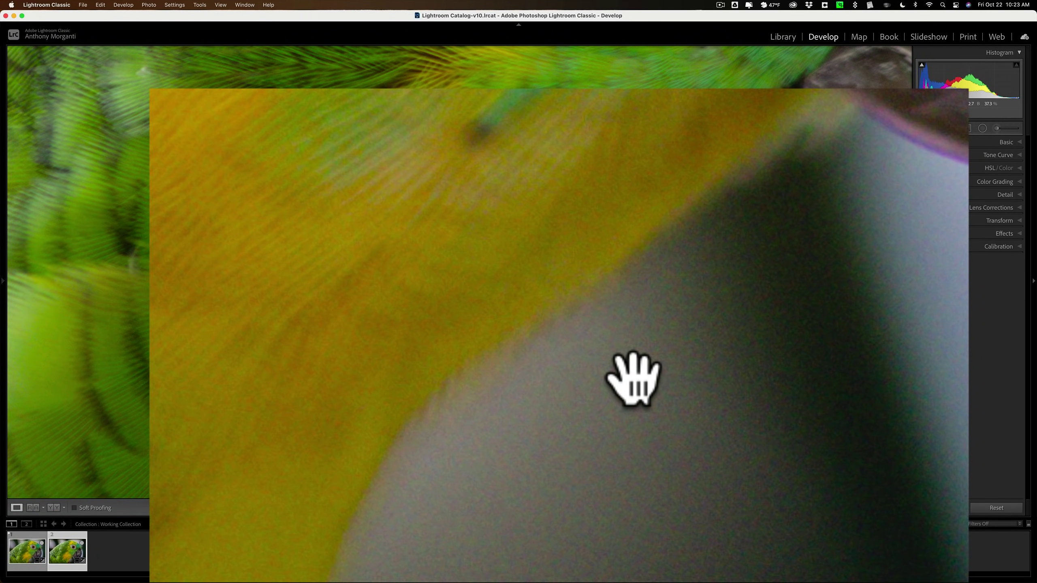
pyautogui.press('i')
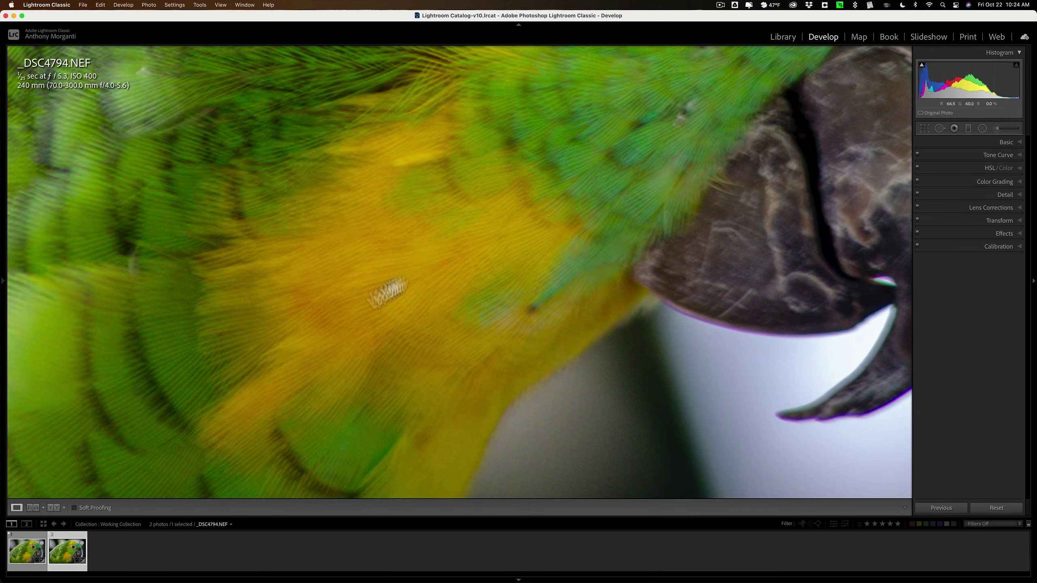
pyautogui.click(23, 545)
pyautogui.moveTo(469, 384); pyautogui.dragTo(646, 46)
pyautogui.click(426, 269)
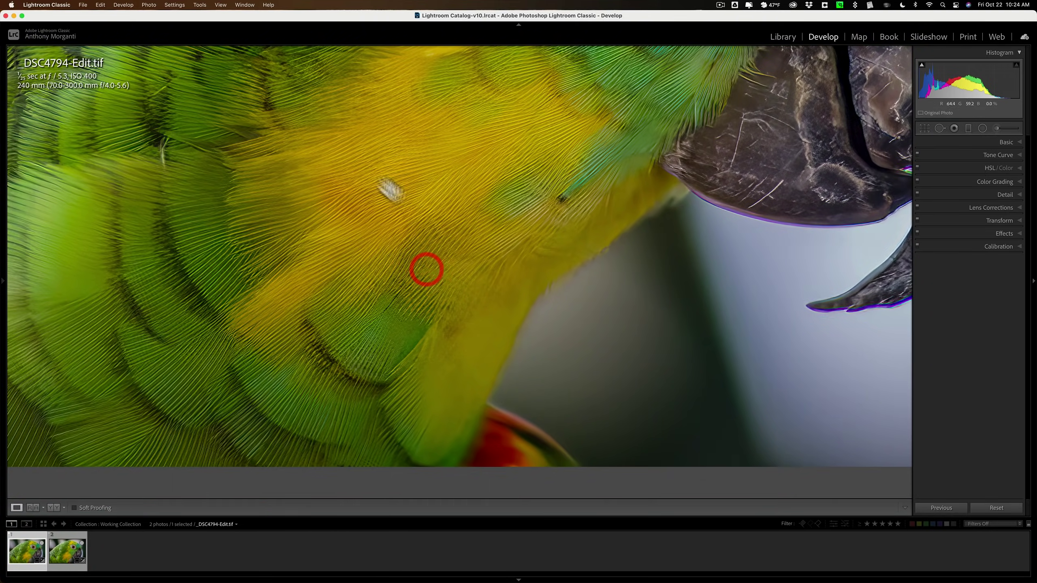
pyautogui.click(441, 209)
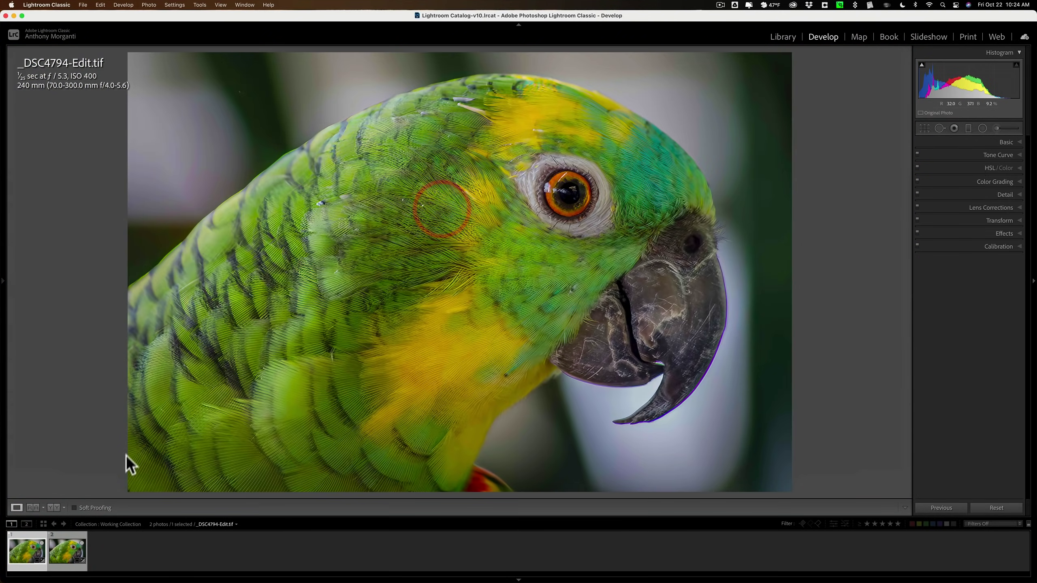
# Compare the full views of the raw and edited parrot photos, ending on _DSC4794.NEF
pyautogui.click(61, 556)
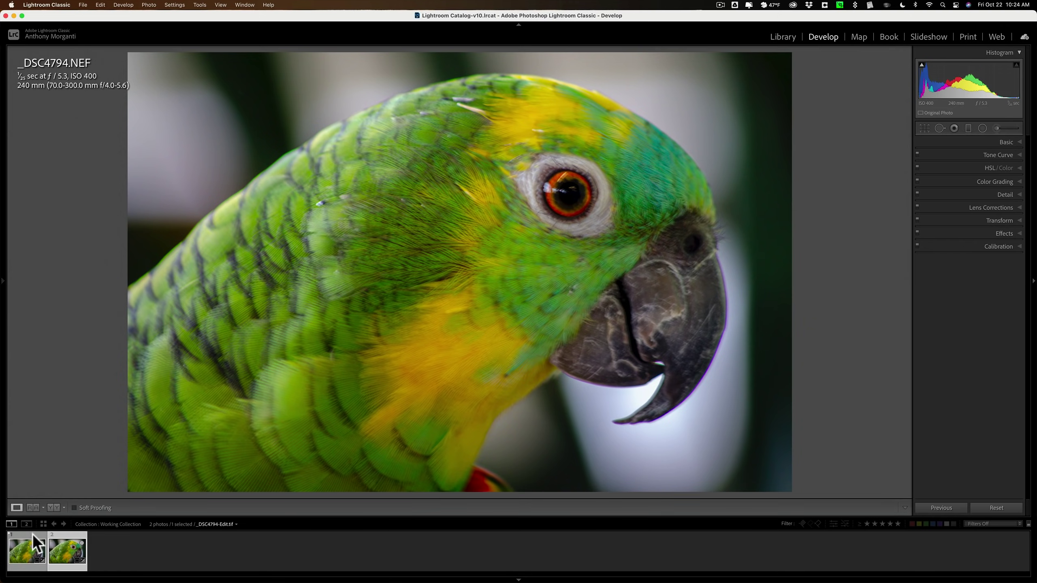
pyautogui.click(25, 547)
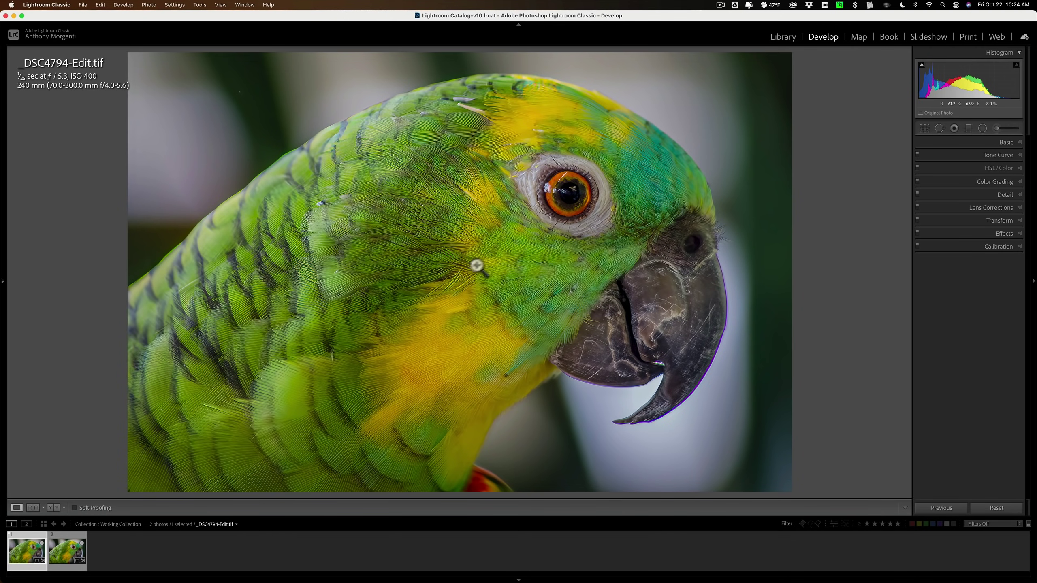
pyautogui.click(58, 552)
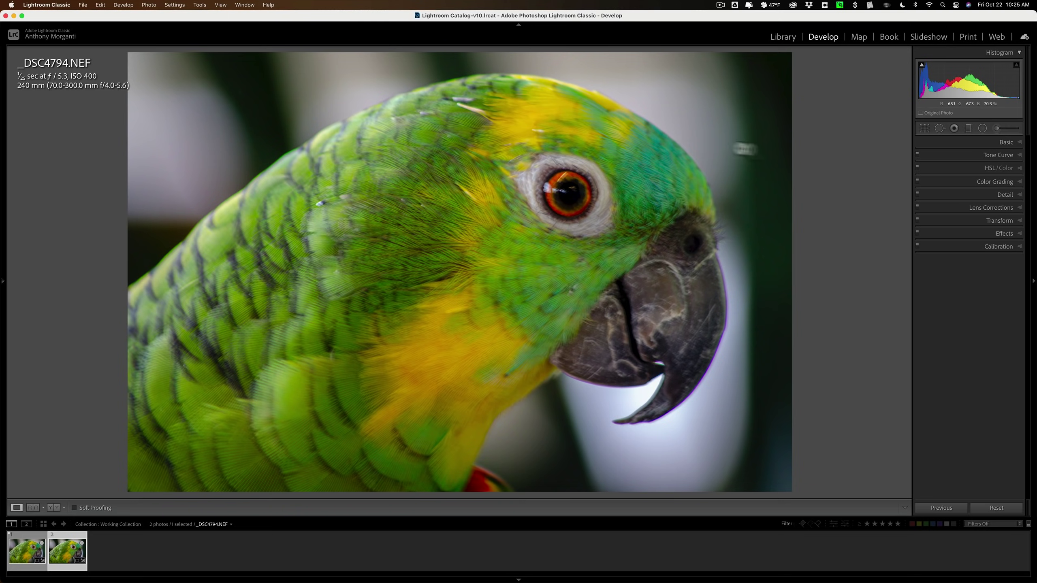
# Check the crop of _DSC4794.NEF, reset all its develop settings and inspect the unedited throat feathers up close
pyautogui.click(924, 128)
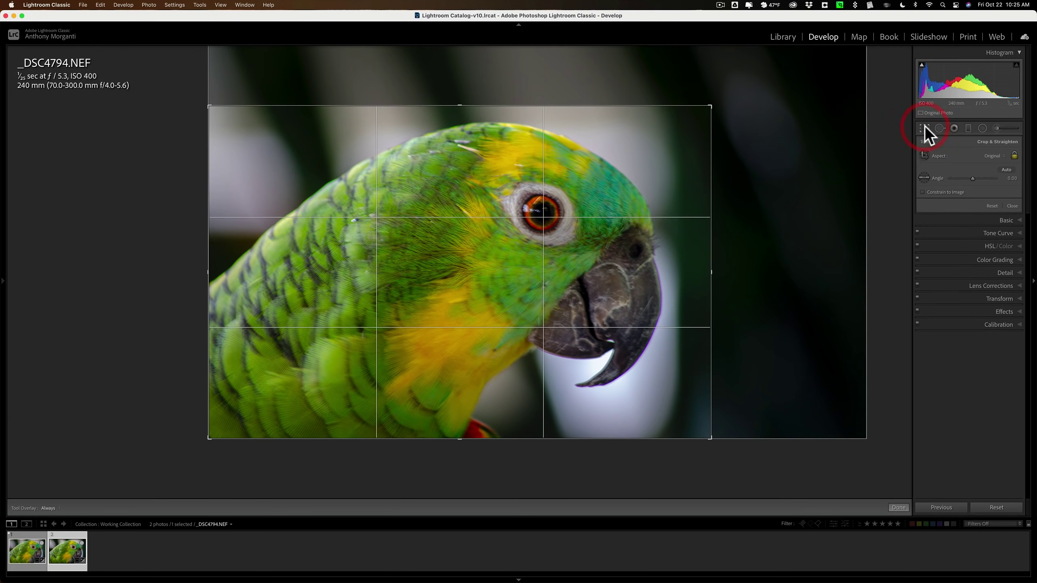
pyautogui.click(925, 128)
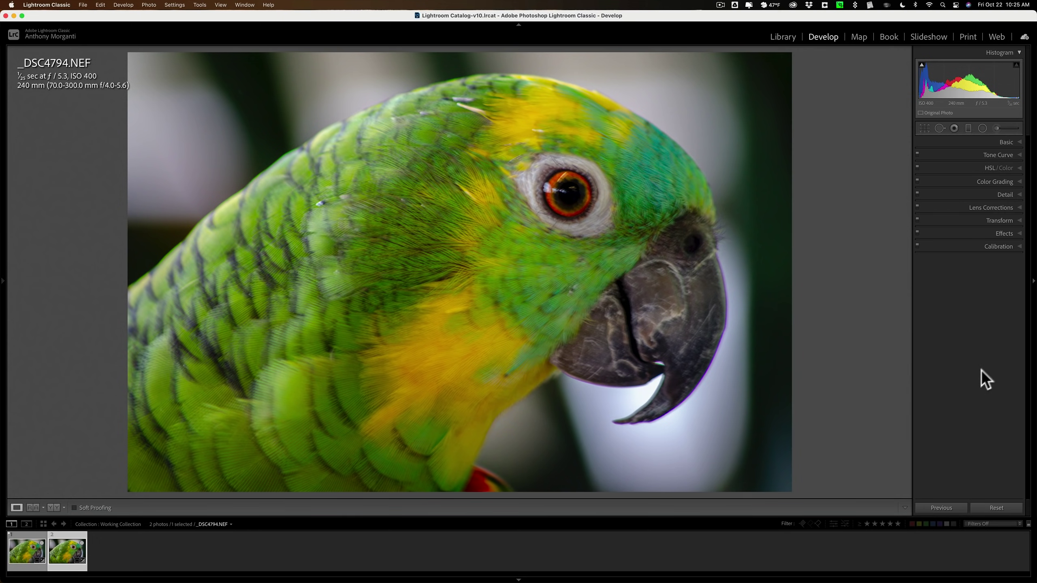
pyautogui.click(992, 506)
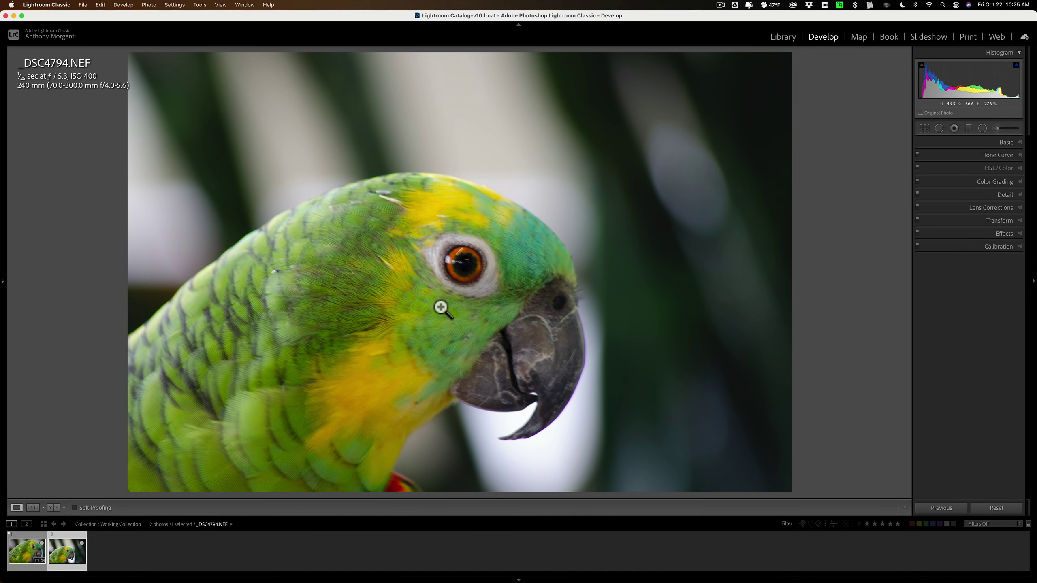
pyautogui.click(386, 385)
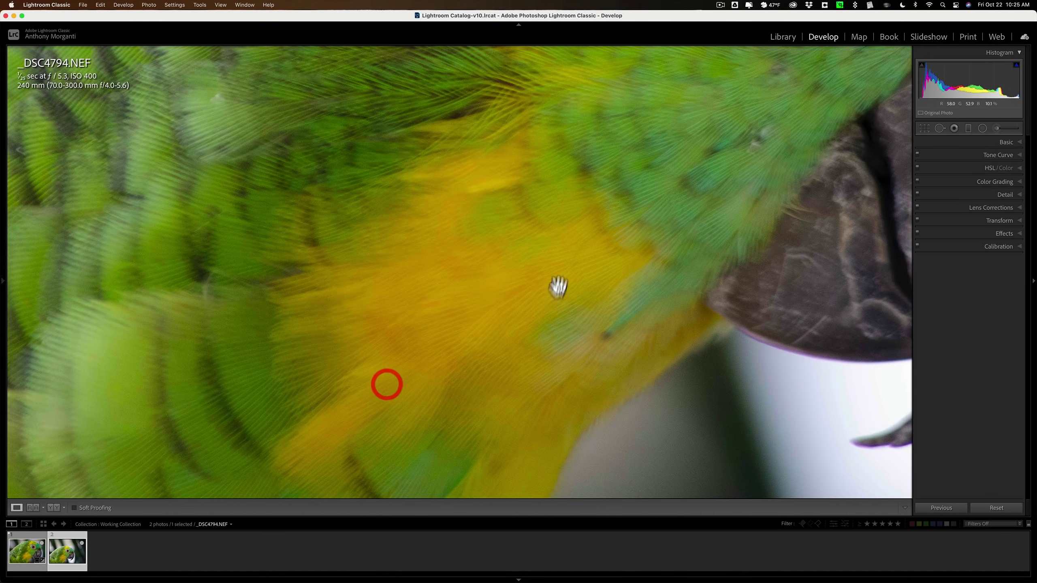
pyautogui.click(521, 301)
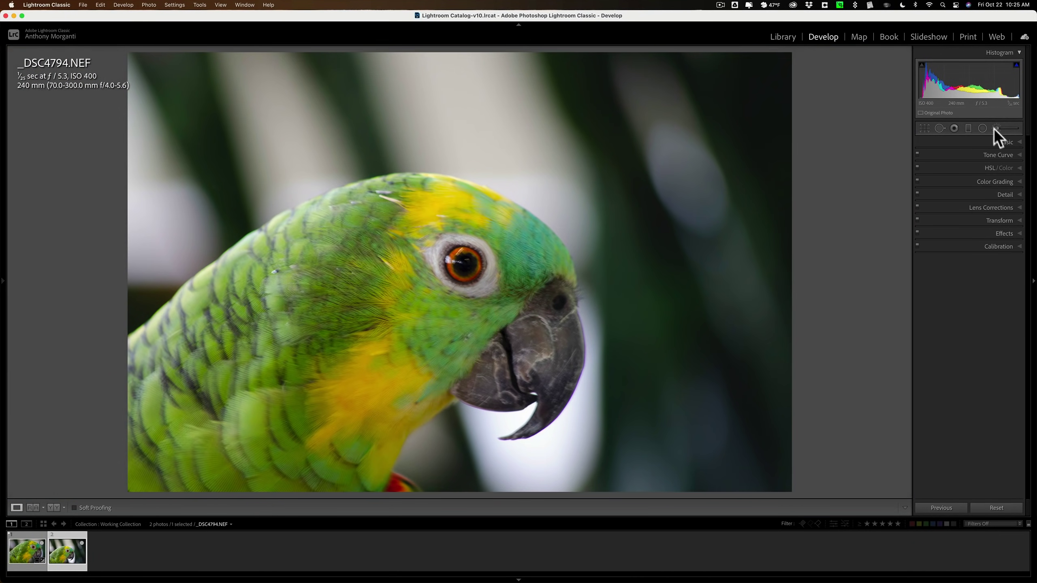
# Lower the raw photo's Highlights to -100 and raise its Shadows to about +65
pyautogui.click(1004, 141)
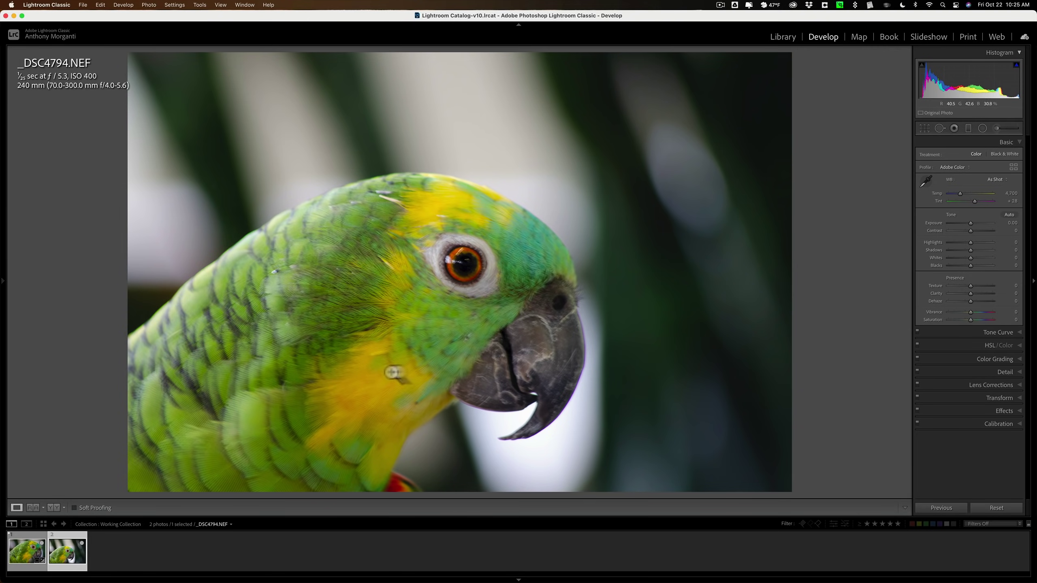
pyautogui.click(383, 381)
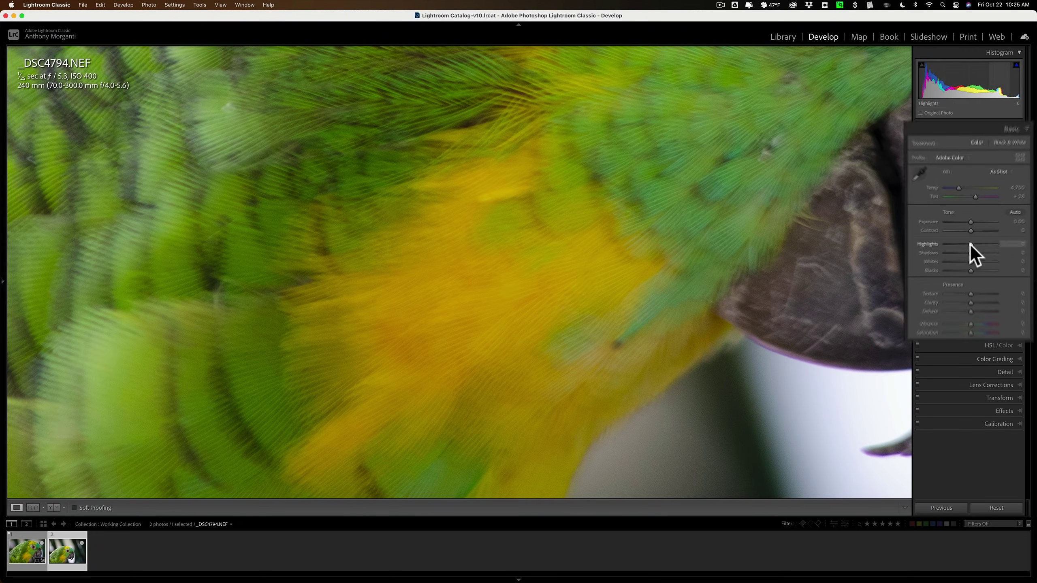
pyautogui.moveTo(970, 244); pyautogui.dragTo(942, 244)
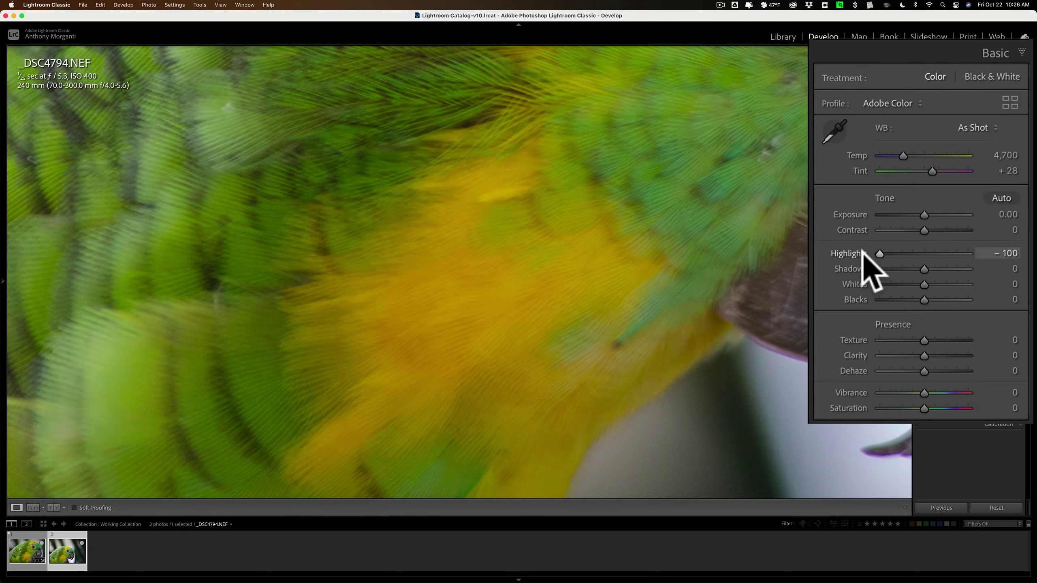
pyautogui.click(514, 291)
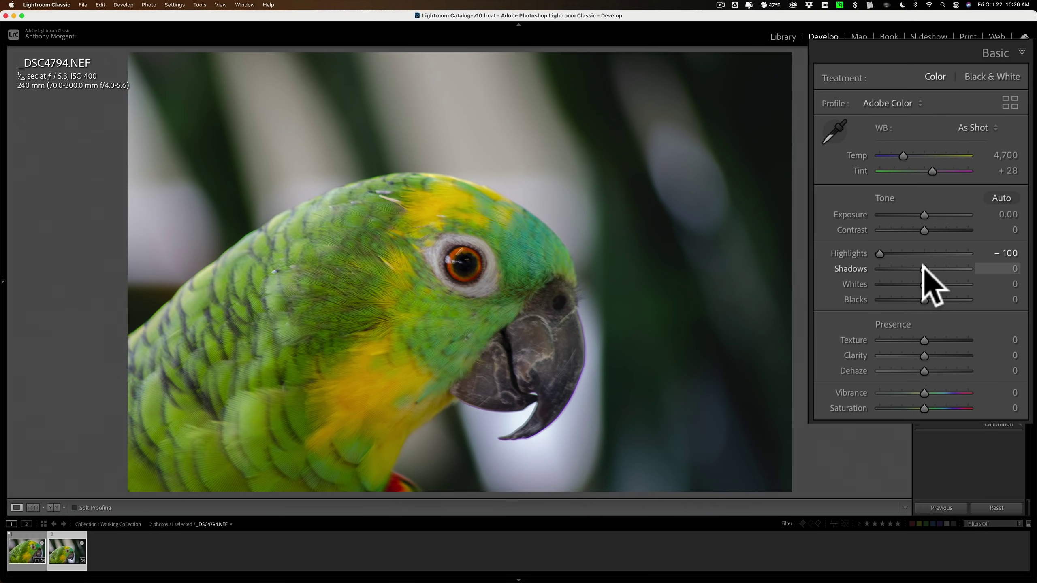
pyautogui.moveTo(922, 267); pyautogui.dragTo(951, 268)
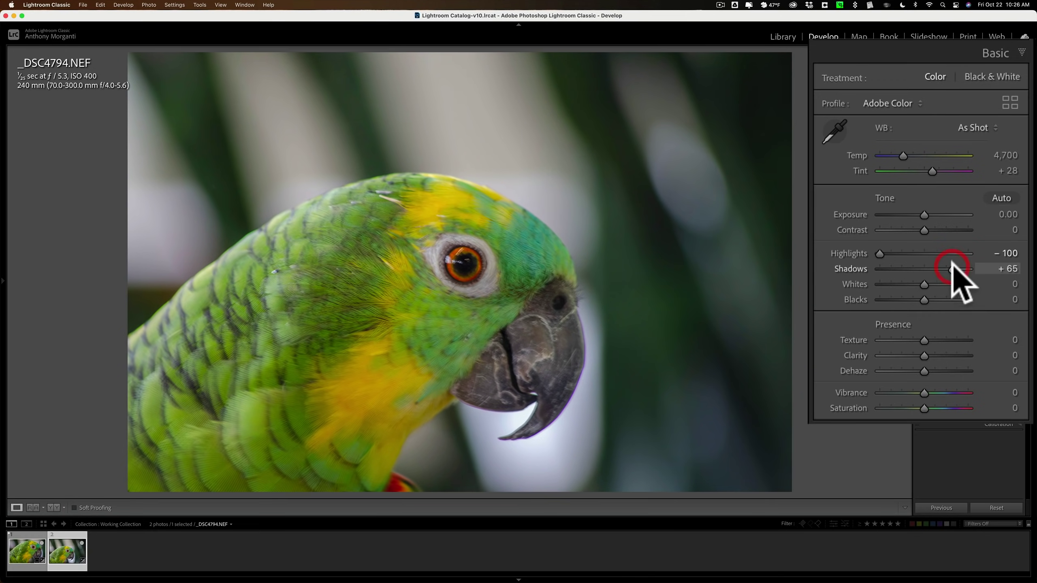
pyautogui.click(1002, 141)
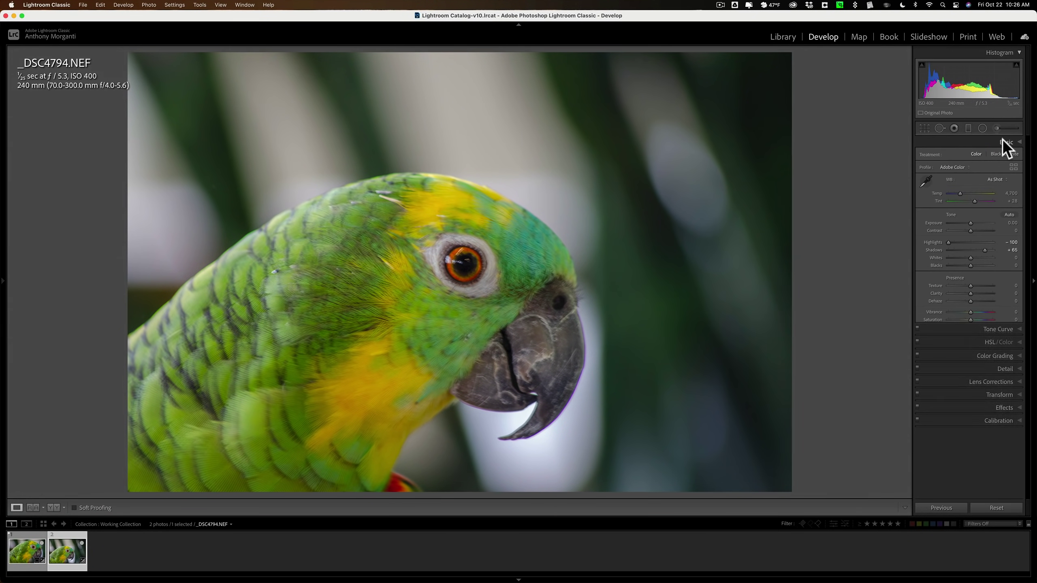
# Turn off the raw photo's default sharpening by setting the sharpening Amount to 0
pyautogui.click(1006, 195)
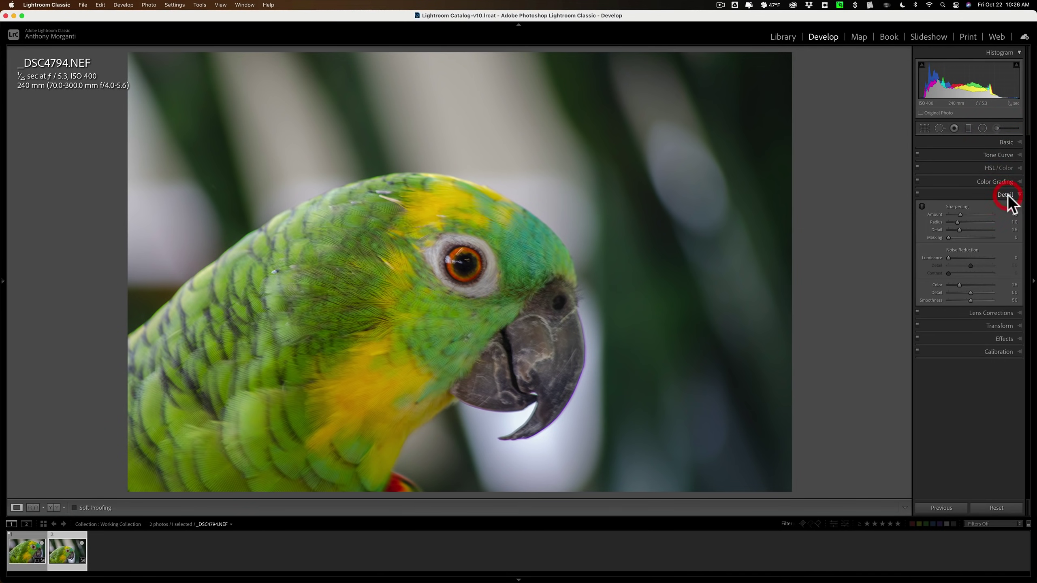
pyautogui.moveTo(906, 179); pyautogui.dragTo(799, 206)
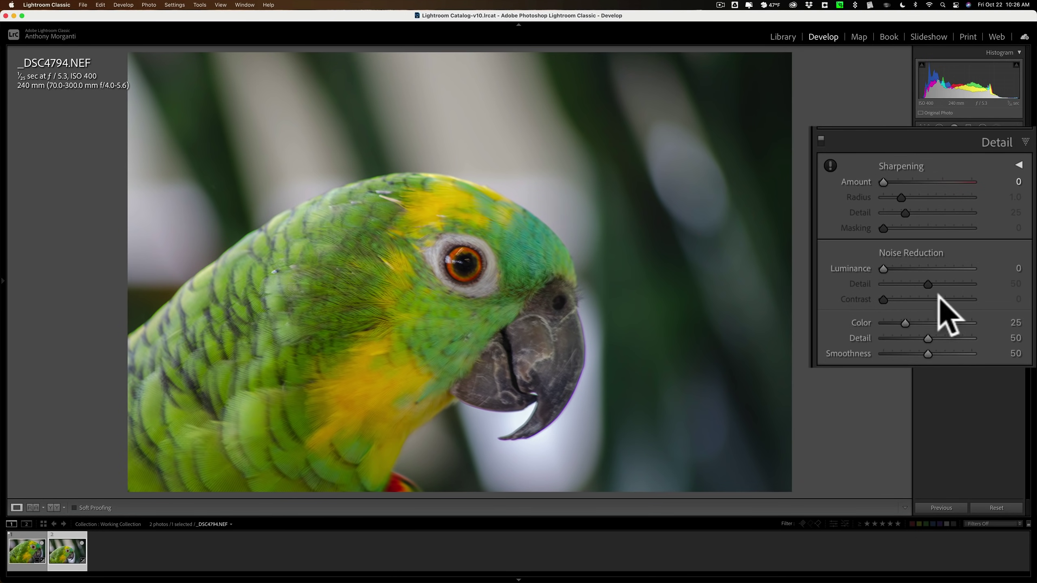
pyautogui.click(1003, 194)
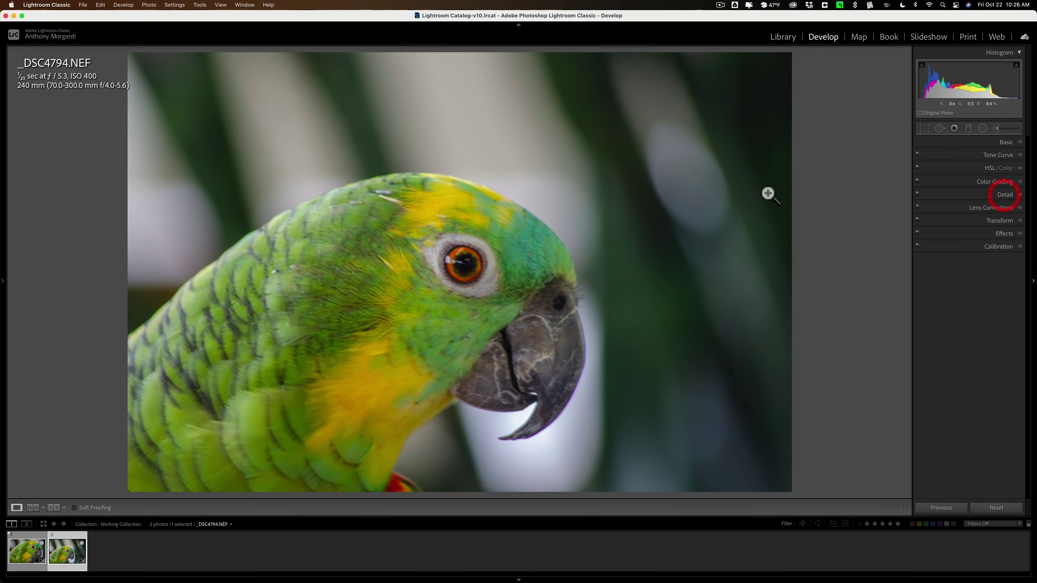
# Open a 16-bit ProPhoto RGB TIFF copy with Lightroom adjustments in Topaz DeNoise AI and enlarge its window to full screen
pyautogui.rightClick(453, 176)
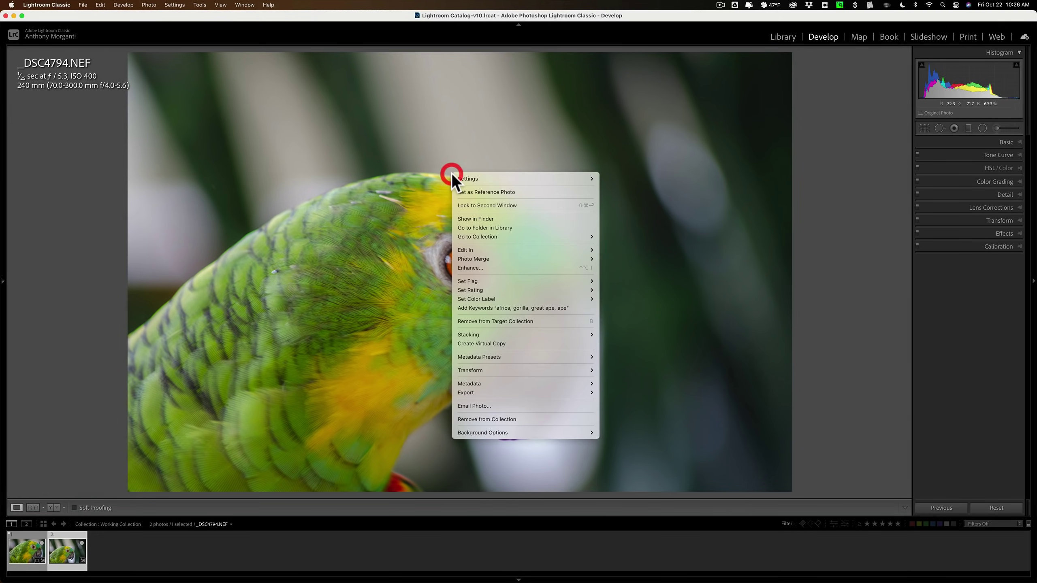
pyautogui.moveTo(531, 252)
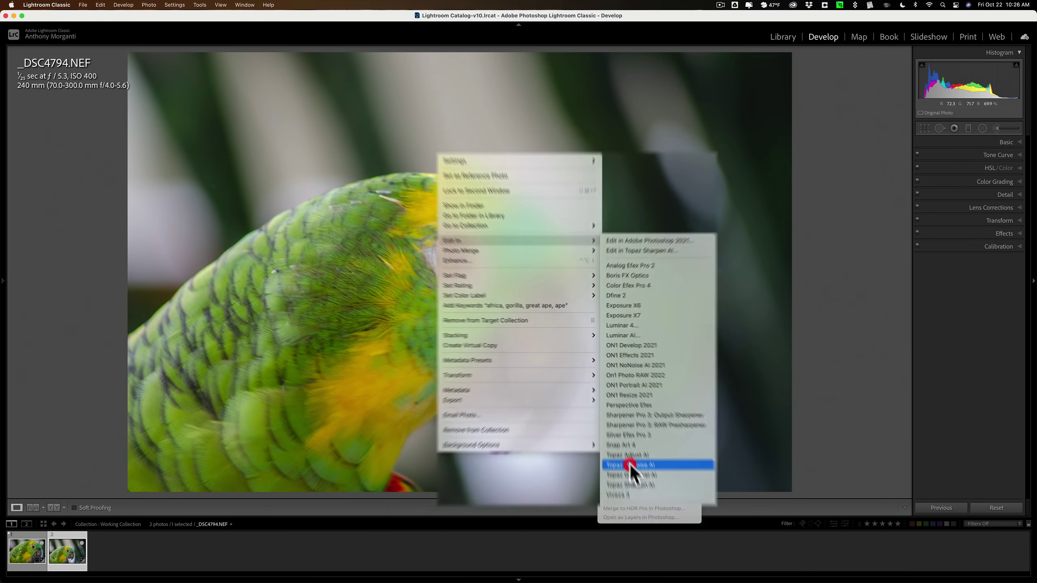
pyautogui.click(630, 463)
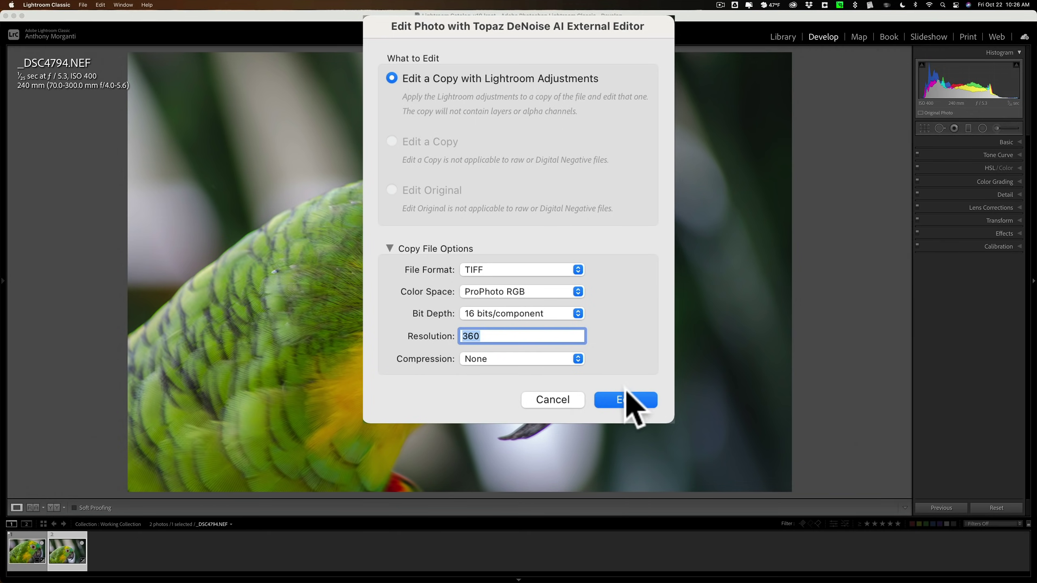
pyautogui.click(623, 399)
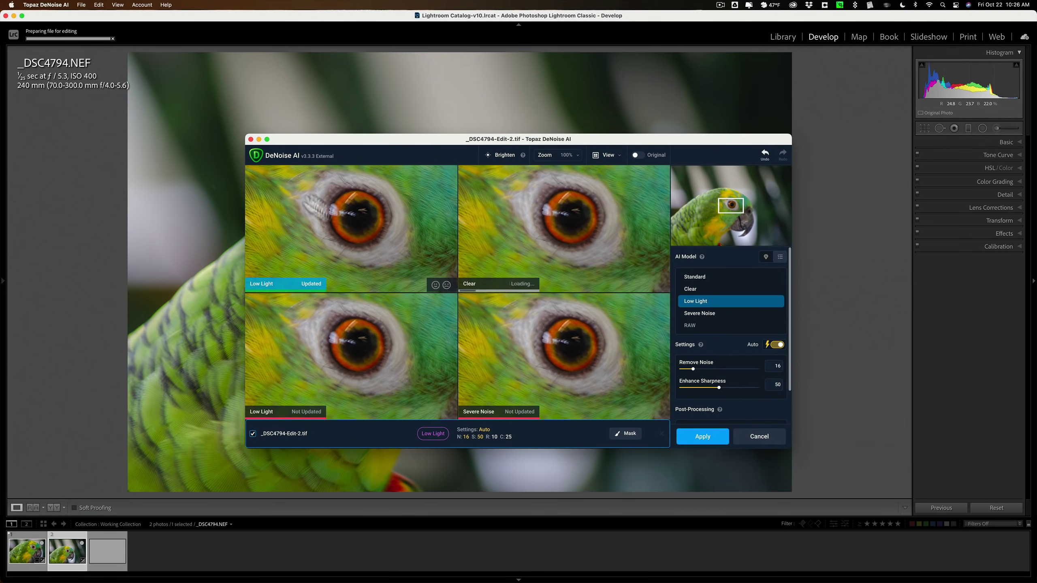
pyautogui.click(267, 139)
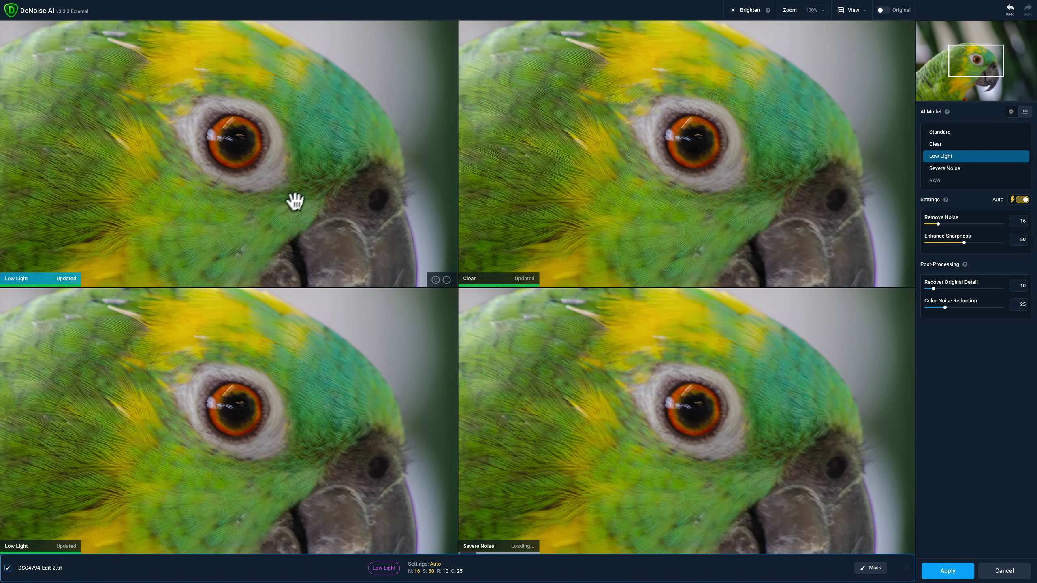
# Set the first comparison preview to the Standard AI model and bring the parrot's throat and beak into view
pyautogui.click(939, 132)
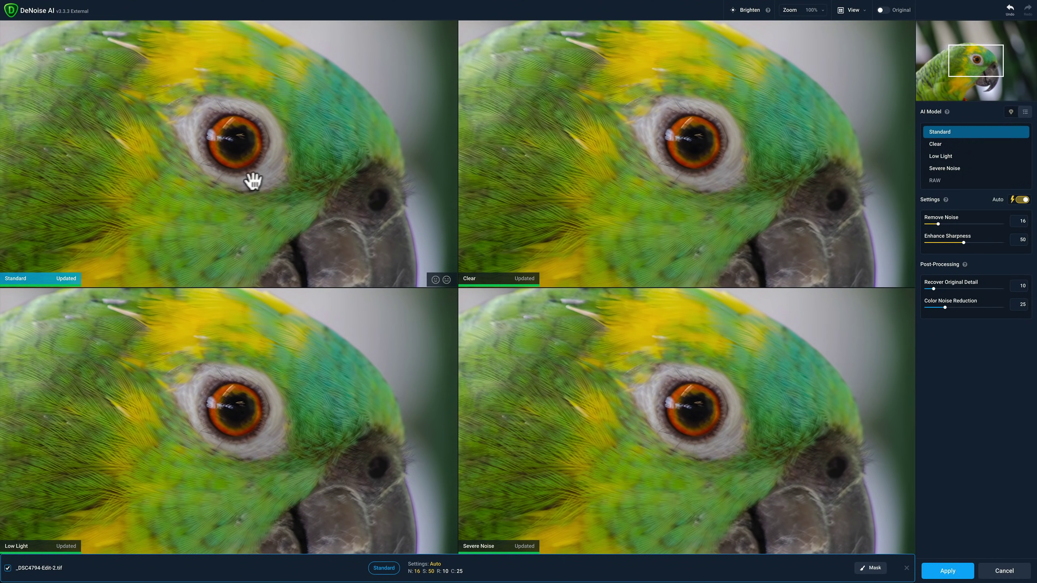
pyautogui.moveTo(248, 179); pyautogui.dragTo(327, 59)
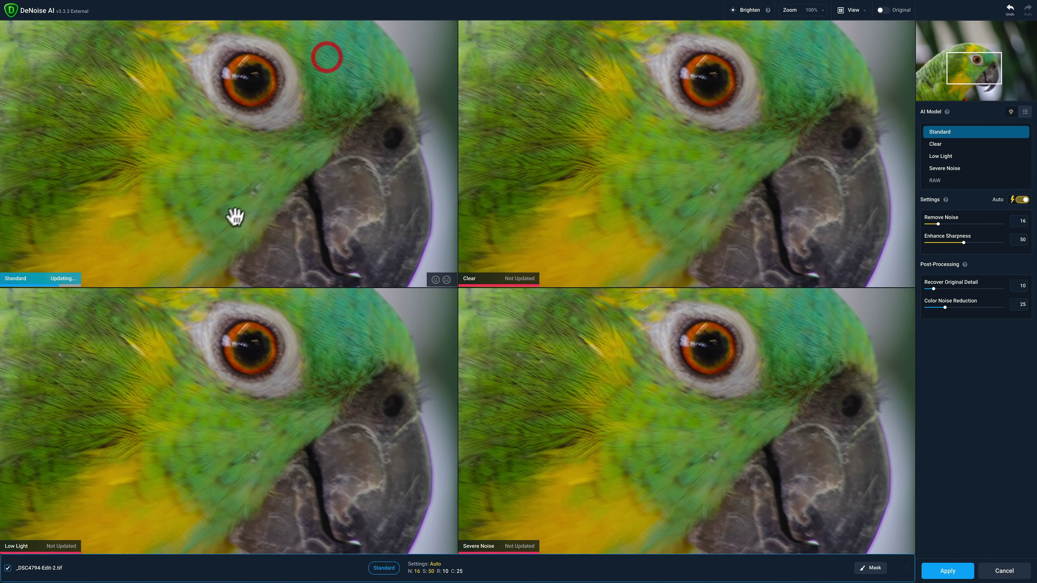
pyautogui.moveTo(231, 215); pyautogui.dragTo(324, 65)
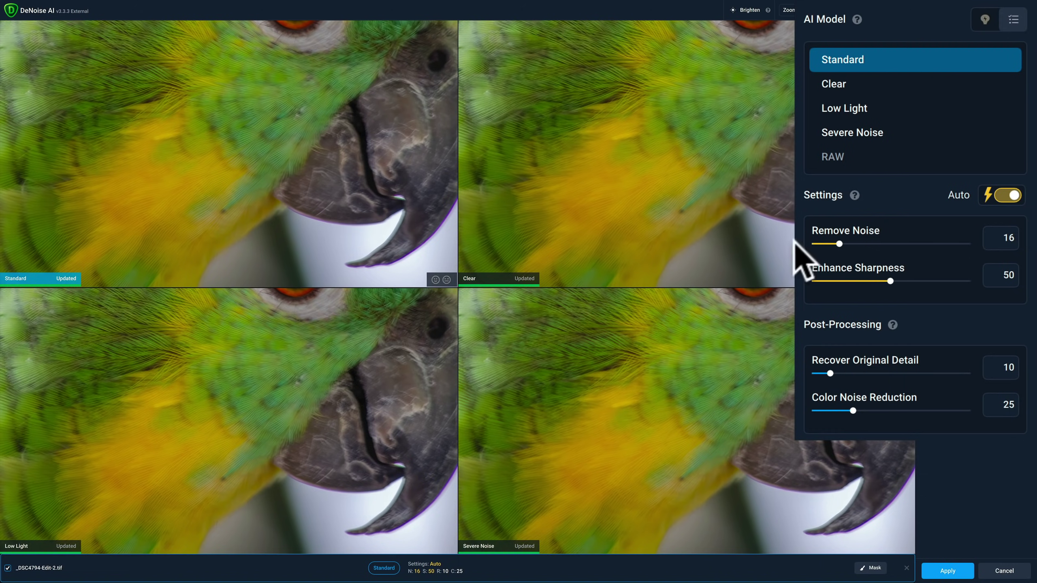
# Preview the Clear, Low Light and Severe Noise models, and apply the Standard model's noise reduction to the parrot photo
pyautogui.click(523, 162)
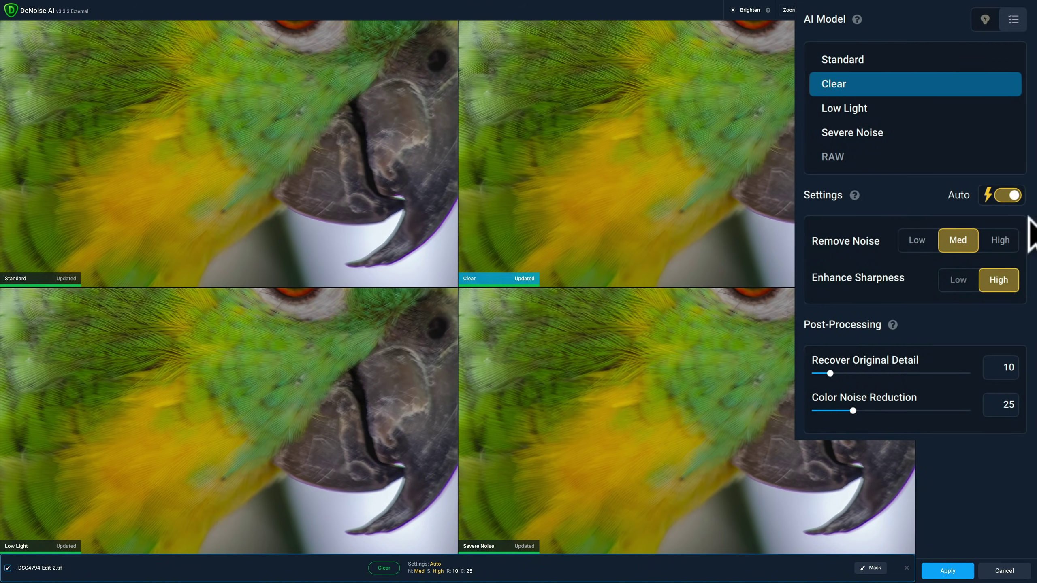
pyautogui.click(294, 416)
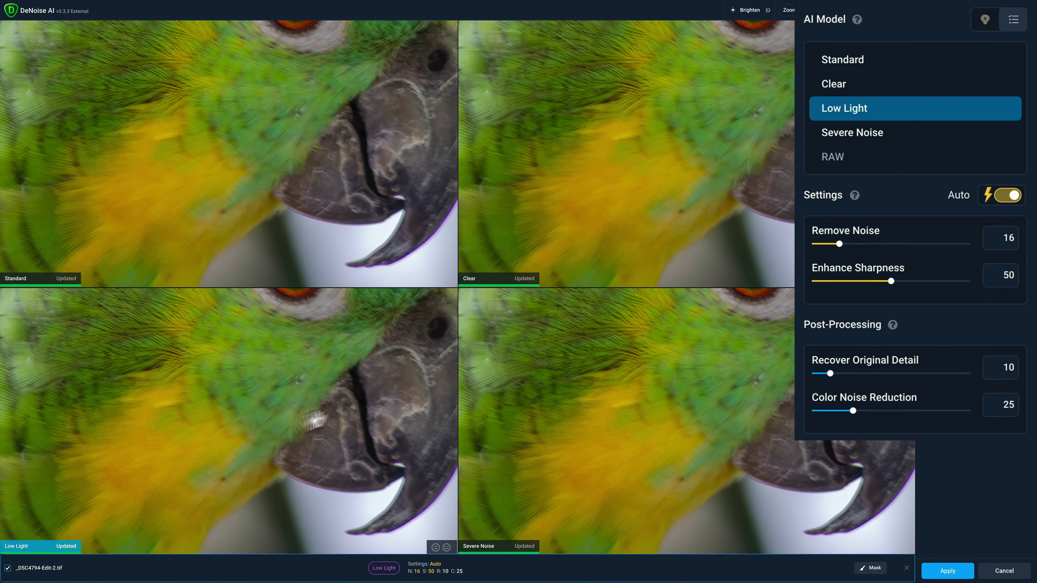
pyautogui.click(867, 139)
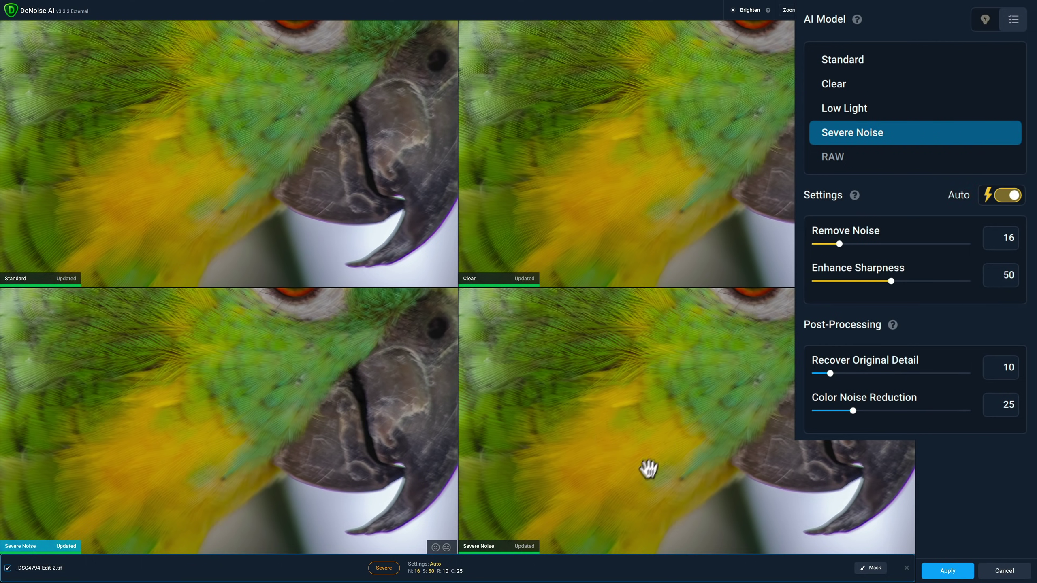
pyautogui.click(270, 194)
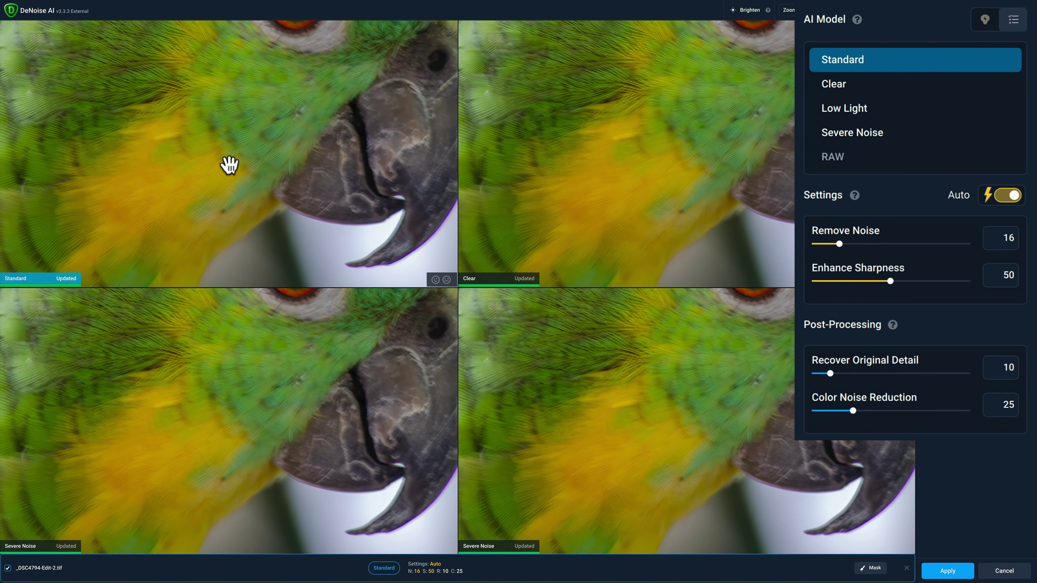
pyautogui.click(948, 571)
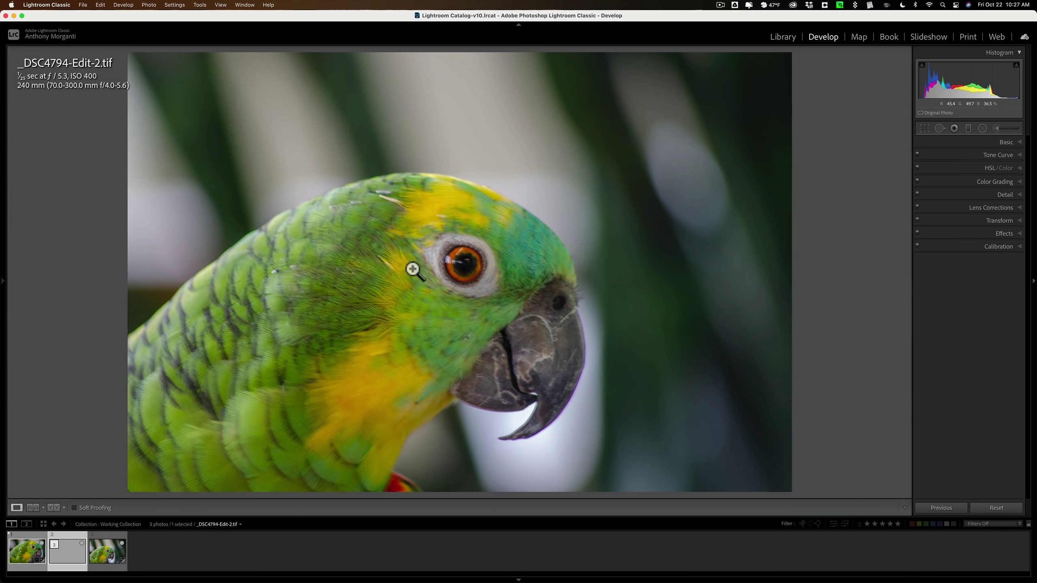
# Compare the denoised TIFF with the raw photo up close around the parrot's throat and beak
pyautogui.click(431, 422)
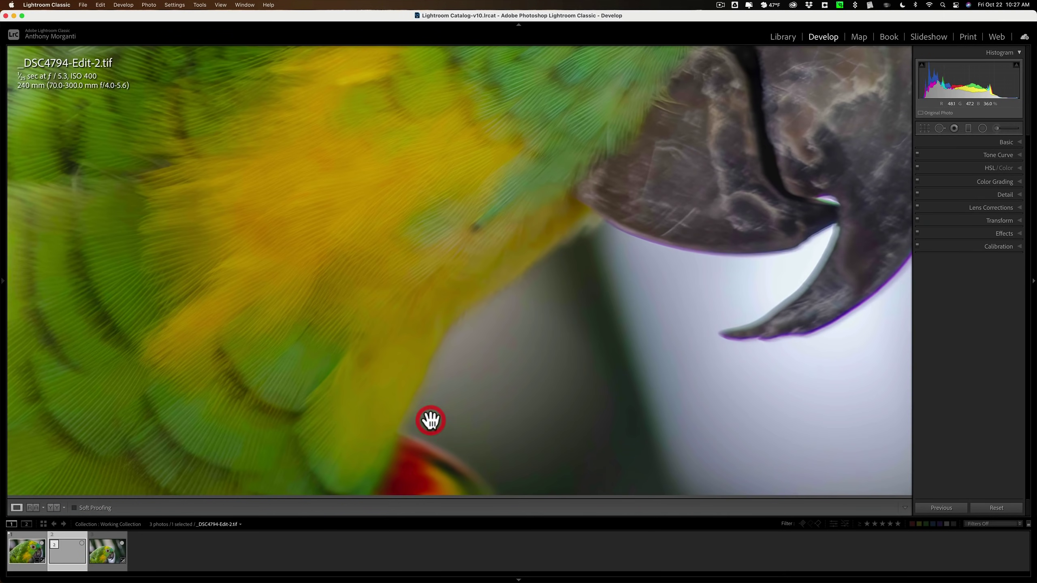
pyautogui.click(98, 553)
pyautogui.moveTo(579, 445); pyautogui.dragTo(393, 241)
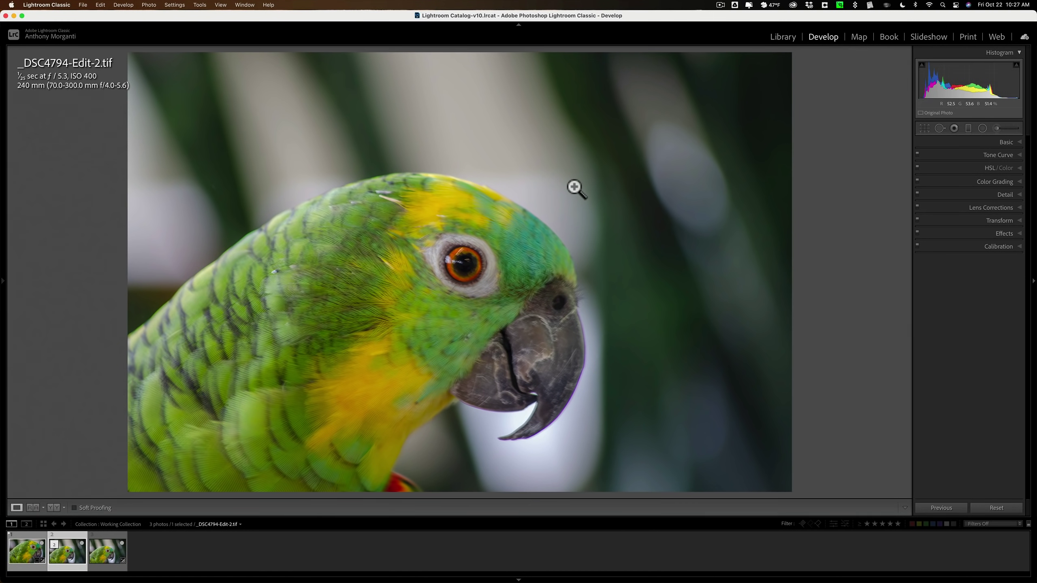
# Send the denoised TIFF to Topaz Sharpen AI with the Edit Original option
pyautogui.rightClick(517, 138)
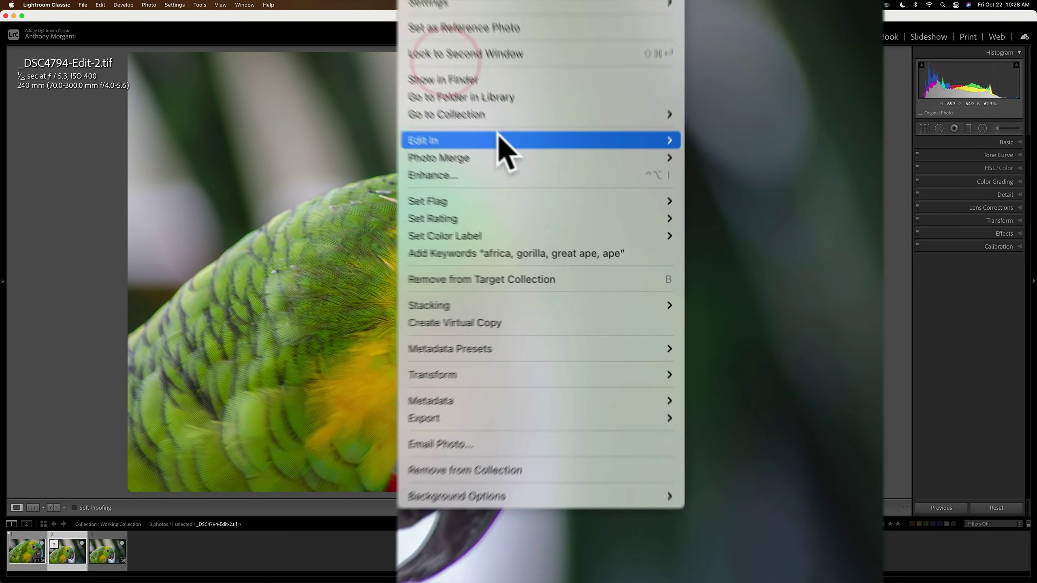
pyautogui.moveTo(571, 208)
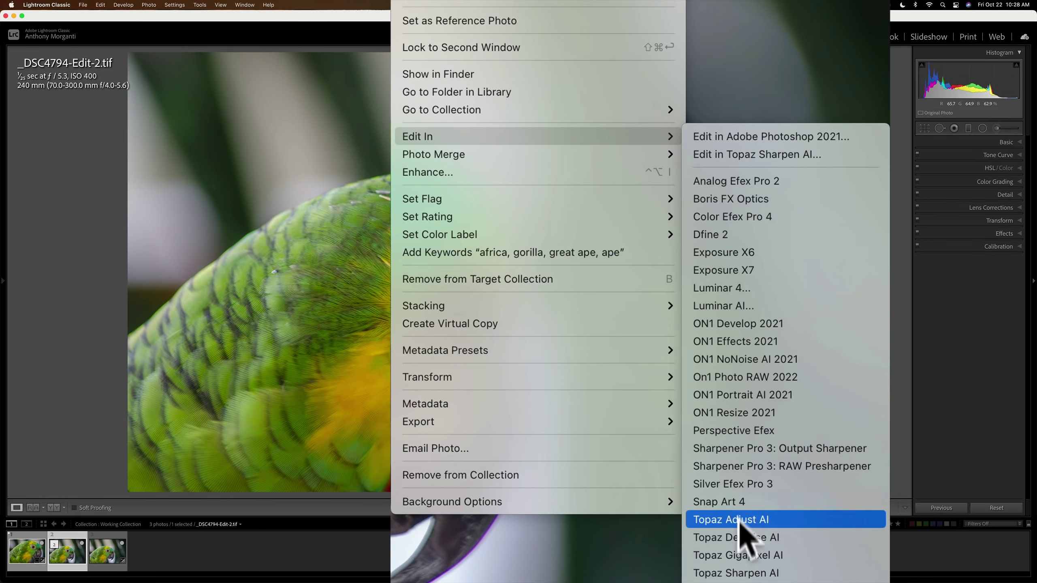
pyautogui.click(688, 428)
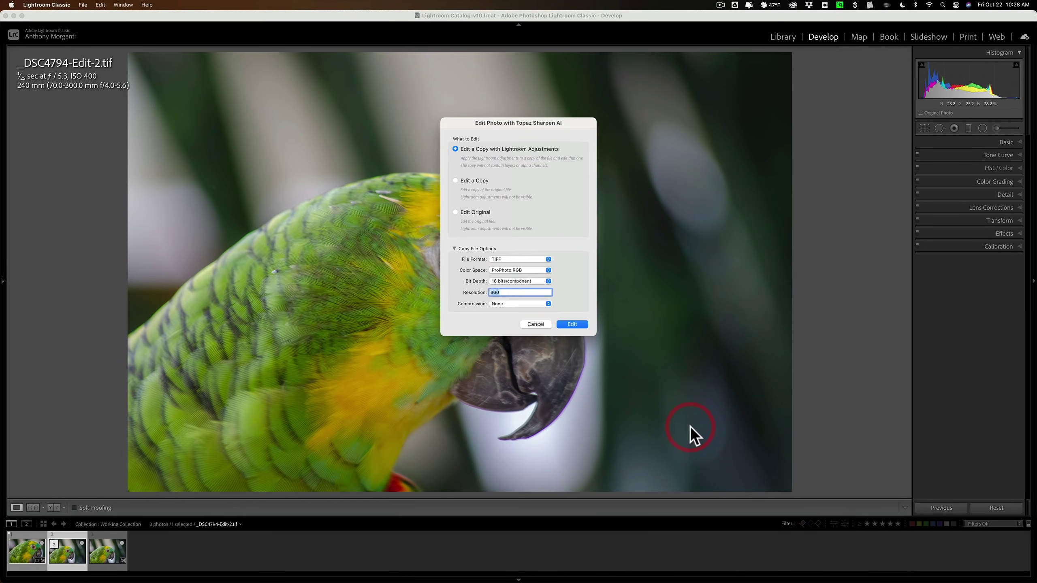
pyautogui.click(417, 197)
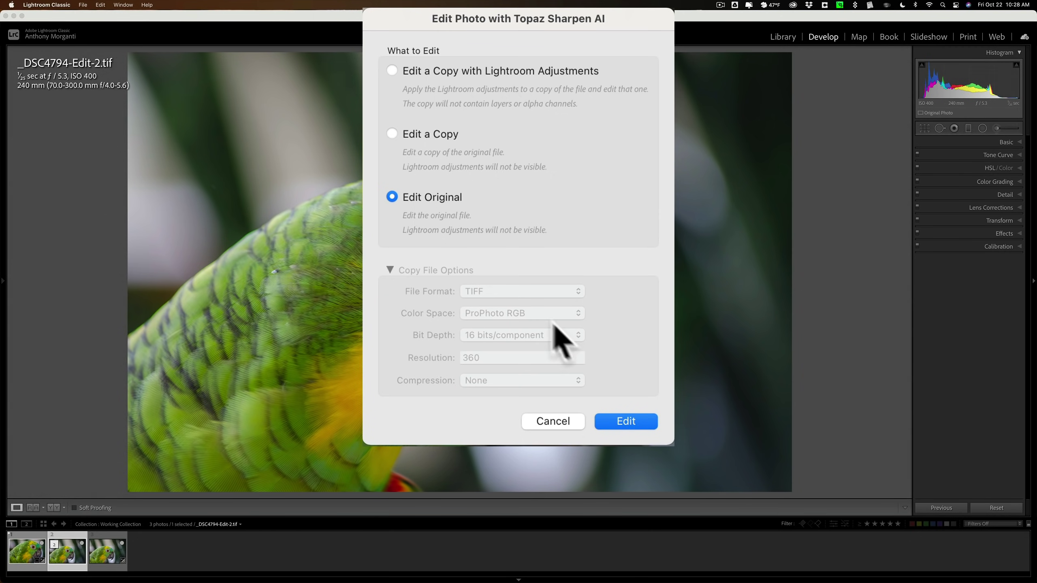
pyautogui.click(625, 420)
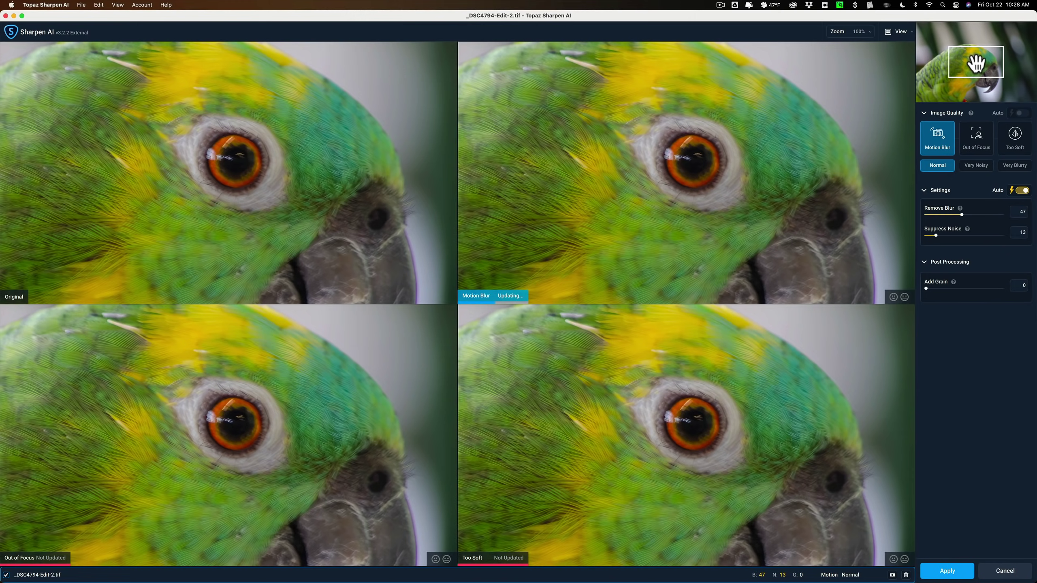
# Change the preview to Split View and turn on automatic Image Quality selection
pyautogui.moveTo(976, 62)
pyautogui.mouseDown()
pyautogui.moveTo(970, 80)
pyautogui.moveTo(984, 64)
pyautogui.mouseUp()
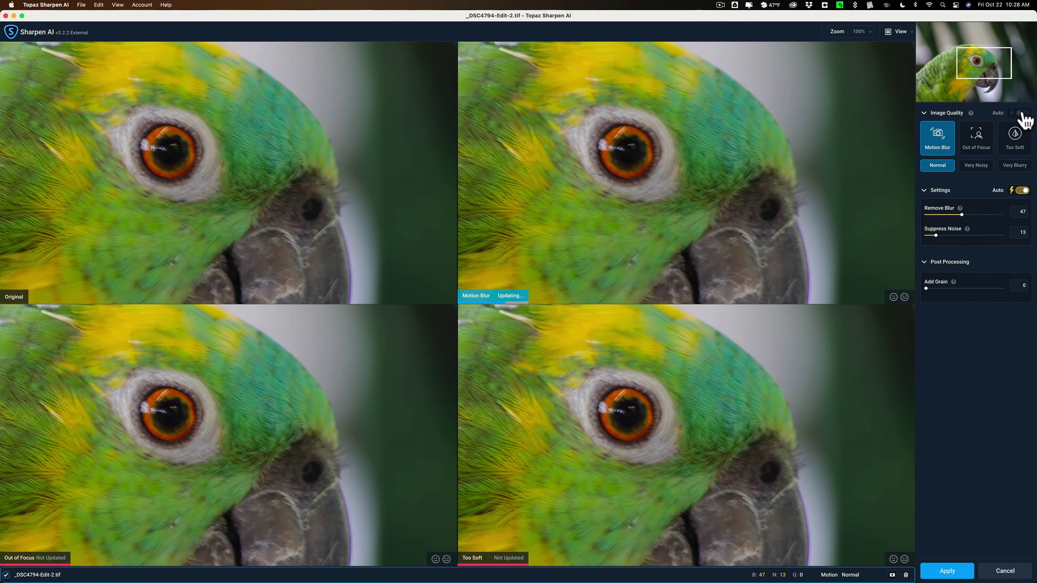
pyautogui.click(898, 31)
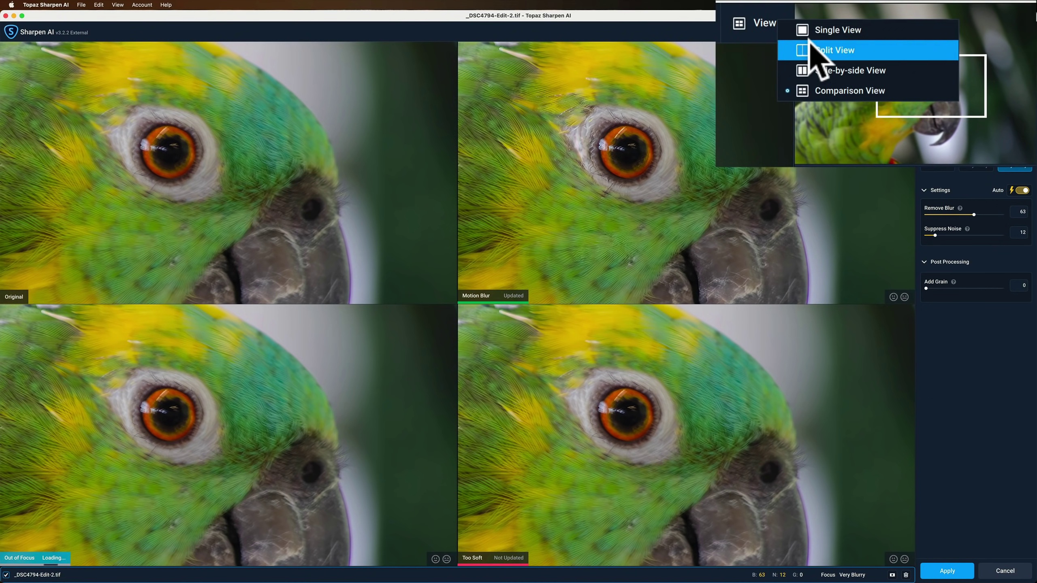
pyautogui.click(923, 43)
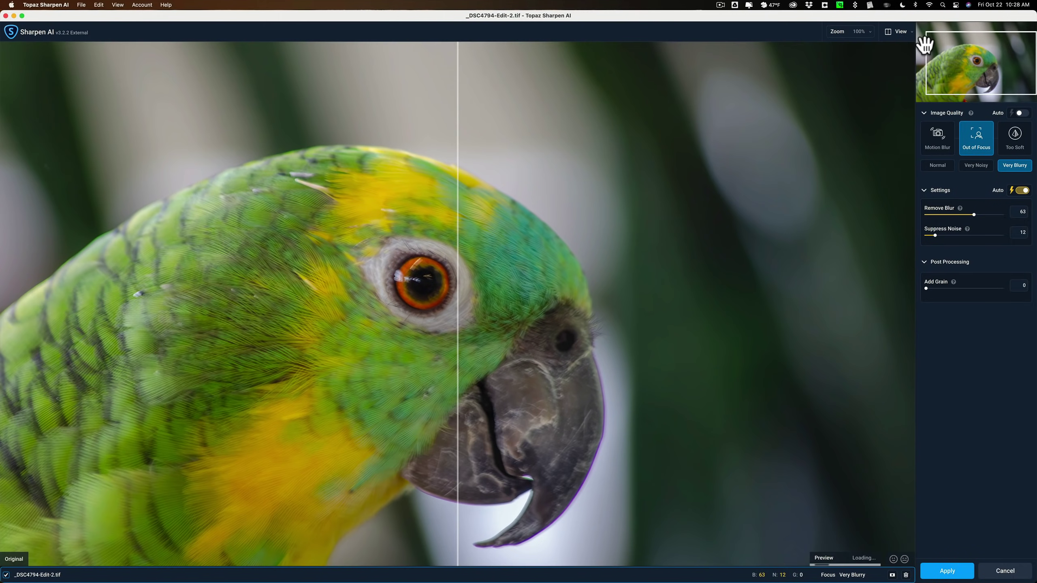
pyautogui.click(1020, 114)
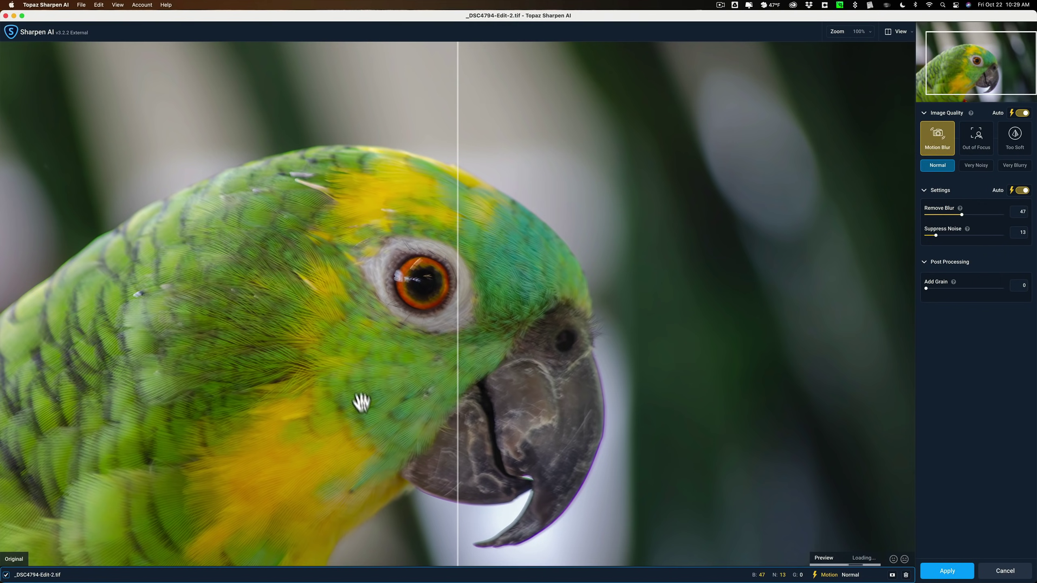
# Compare the original and sharpened preview around the parrot's eye and beak at 200% zoom by moving the split divider
pyautogui.moveTo(454, 363); pyautogui.dragTo(398, 344)
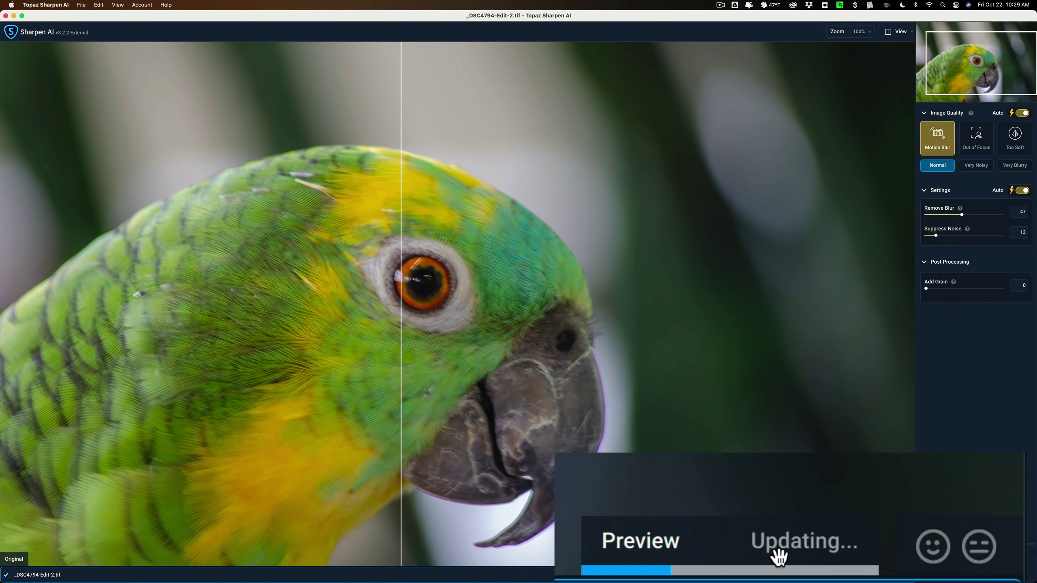
pyautogui.click(868, 36)
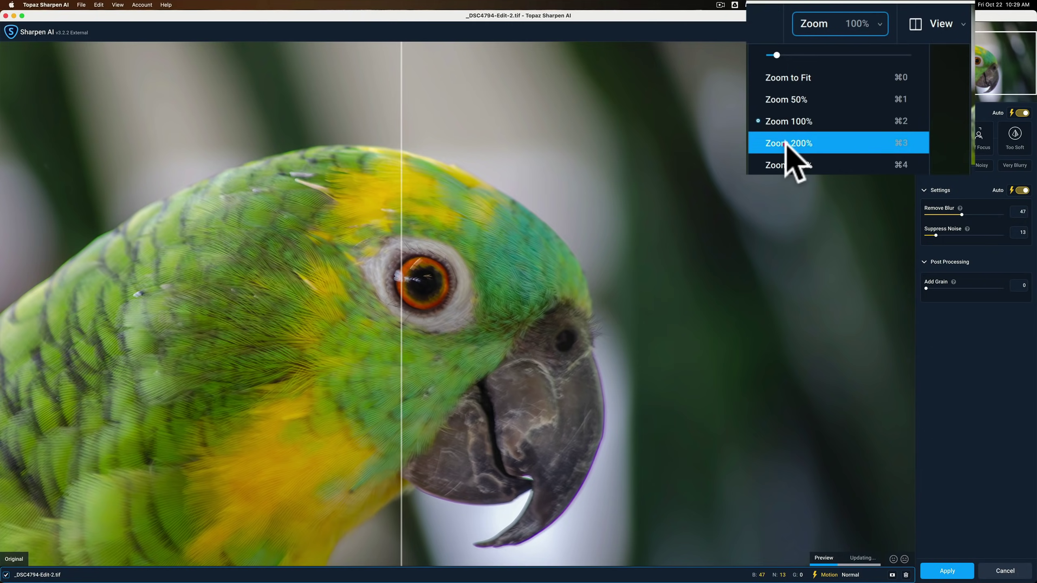
pyautogui.click(785, 143)
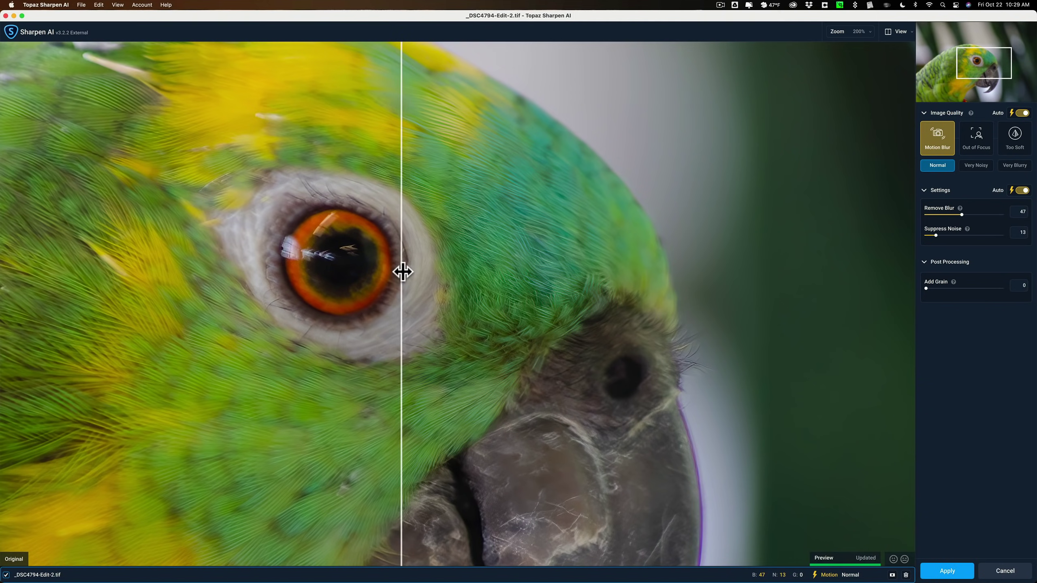
pyautogui.moveTo(402, 272); pyautogui.dragTo(742, 246)
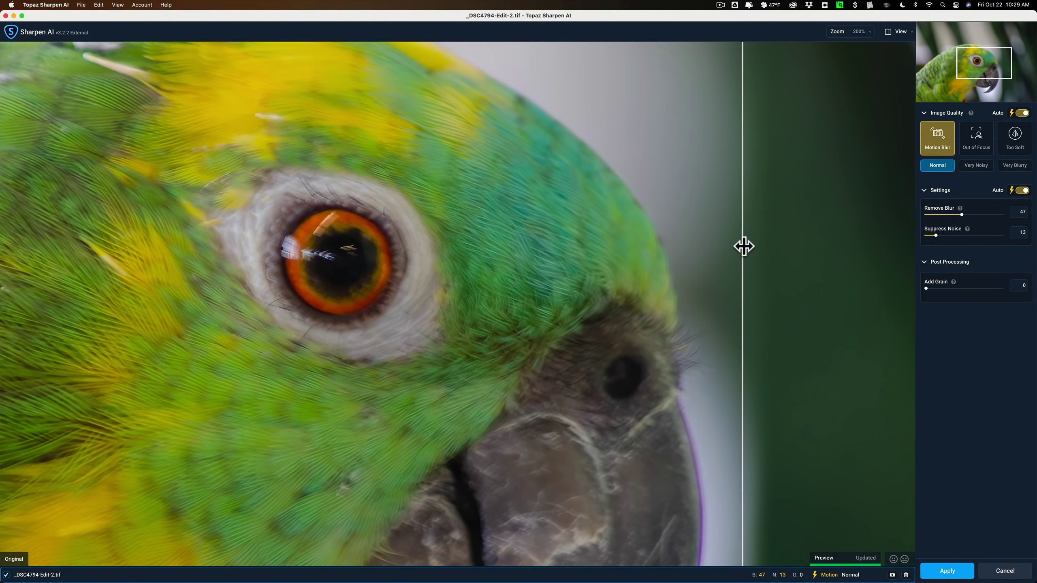
# Examine the parrot's eye and surrounding feathers in Comparison View across the original, Motion Blur, Out of Focus and Too Soft previews
pyautogui.click(911, 33)
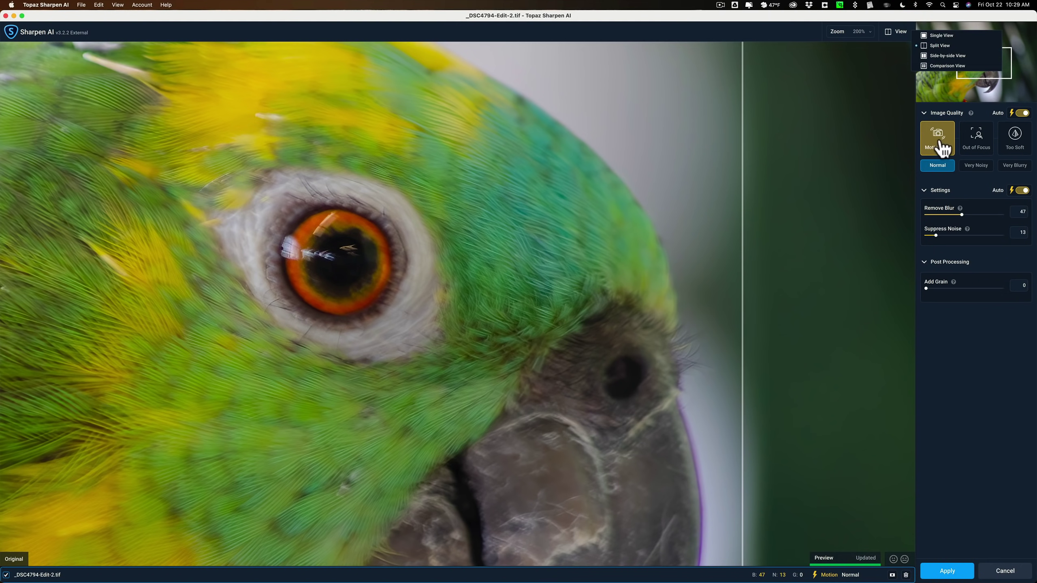
pyautogui.click(936, 65)
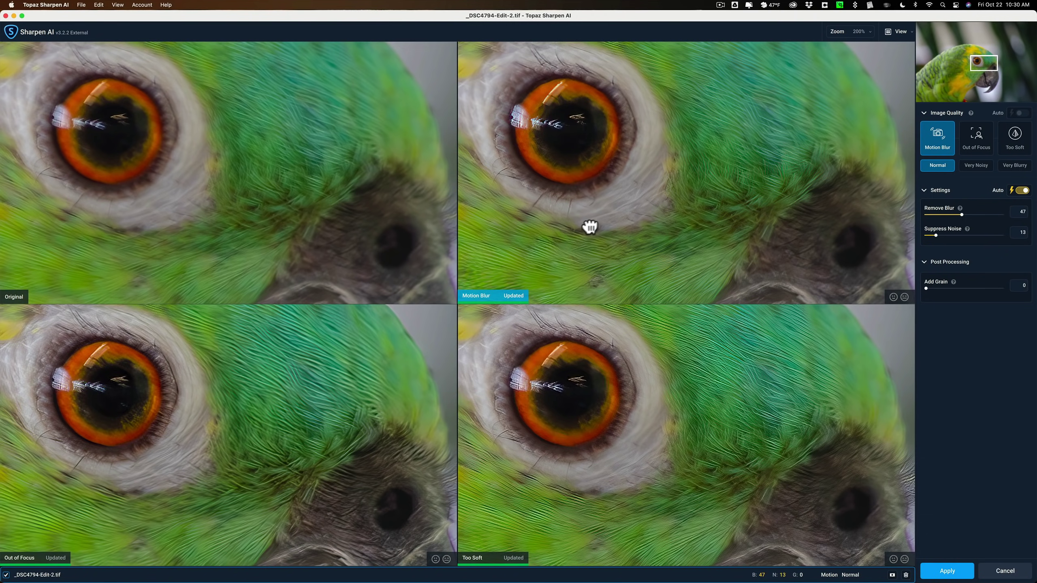
pyautogui.moveTo(592, 228); pyautogui.dragTo(805, 233)
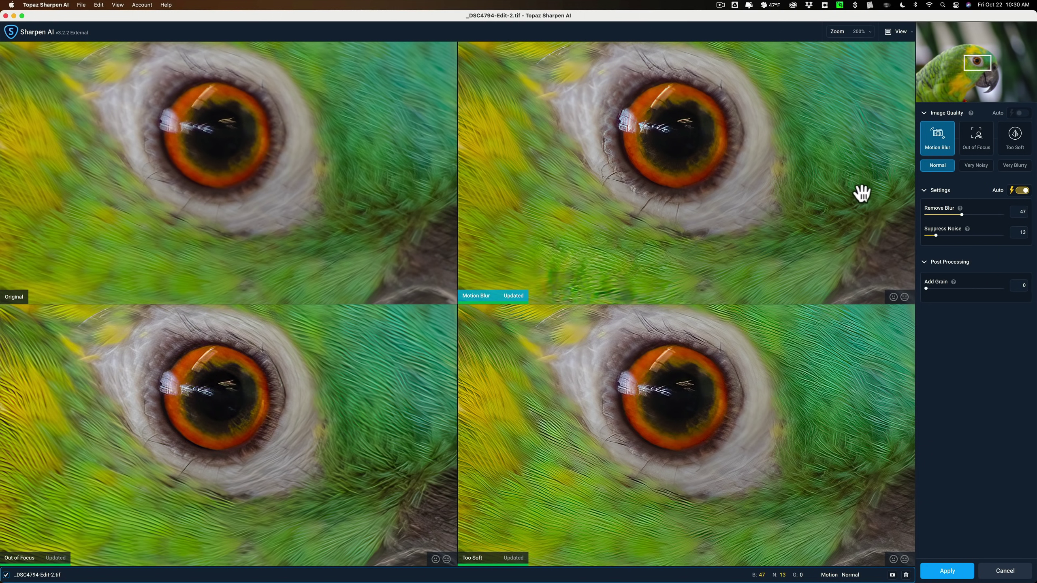
# Compare the sharpening models on the parrot's head and body at 50% zoom, and apply Motion Blur in Normal mode with automatic settings
pyautogui.click(903, 37)
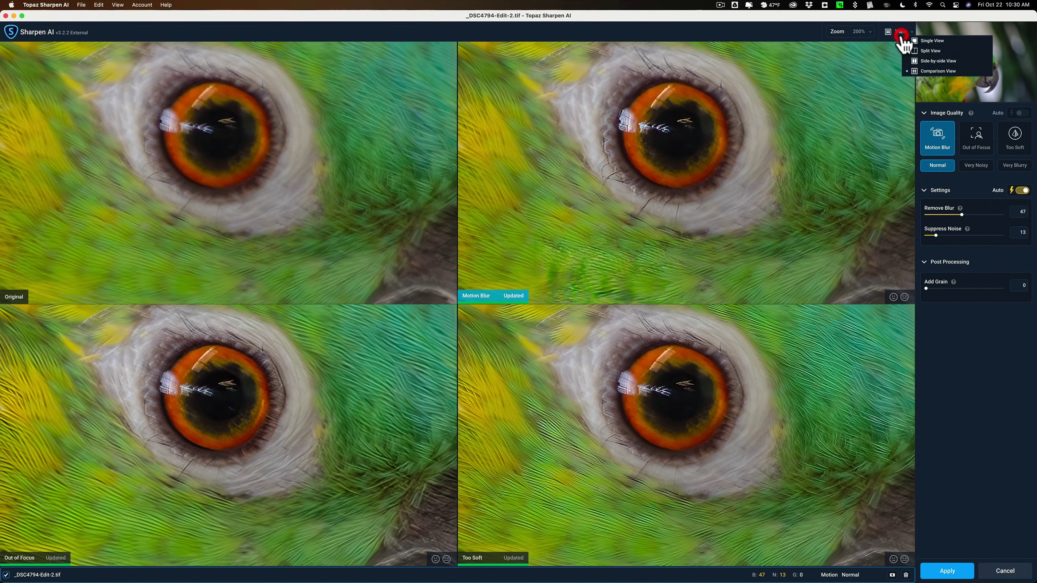
pyautogui.click(865, 32)
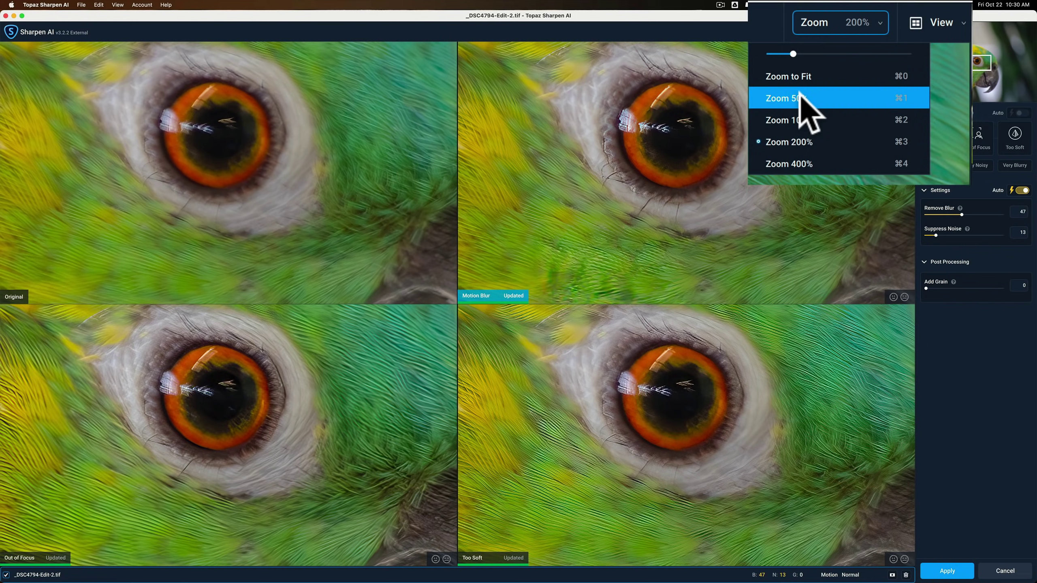
pyautogui.click(829, 68)
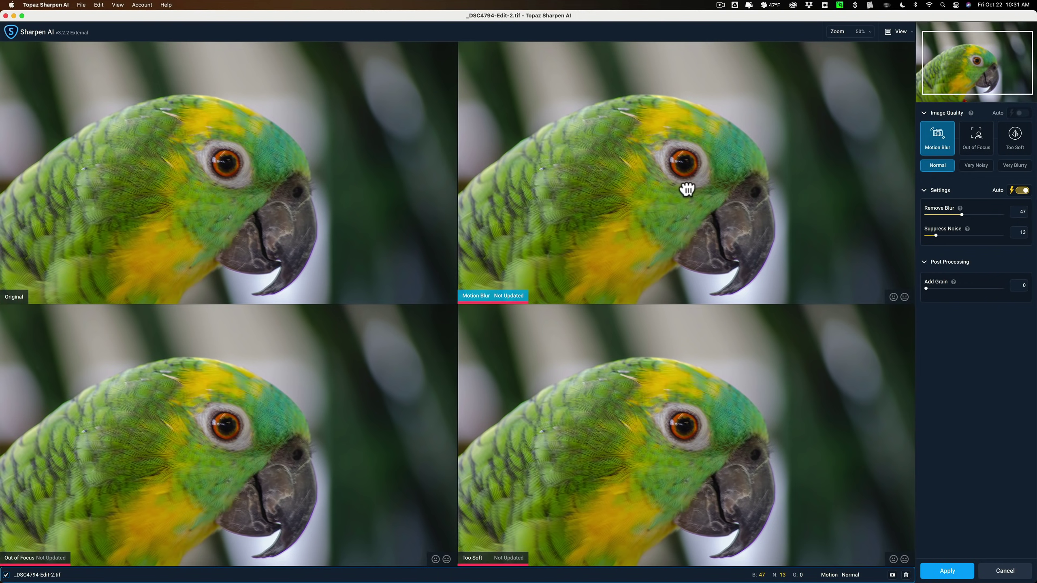
pyautogui.moveTo(687, 190); pyautogui.dragTo(762, 157)
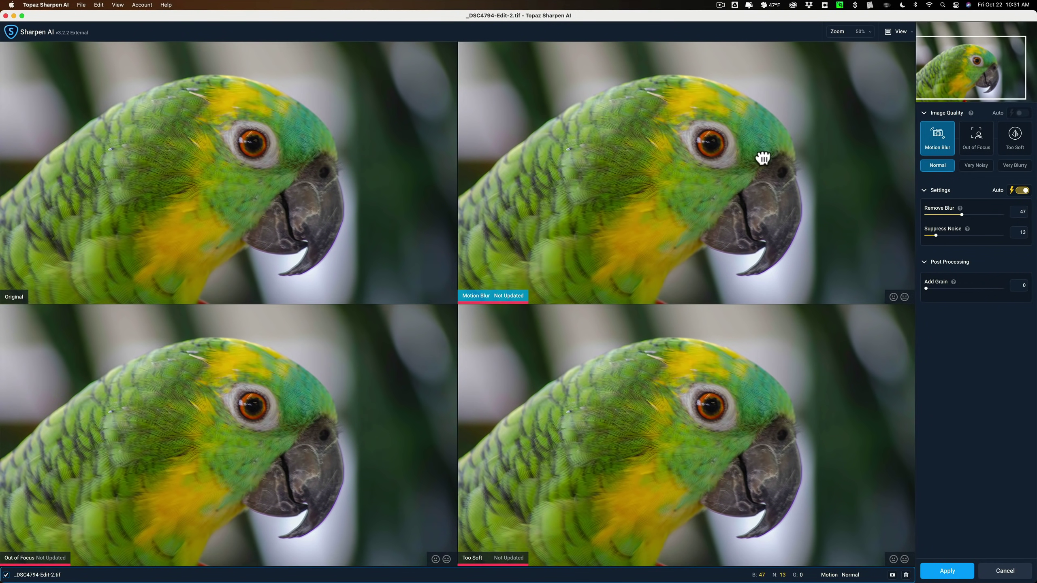
pyautogui.click(766, 156)
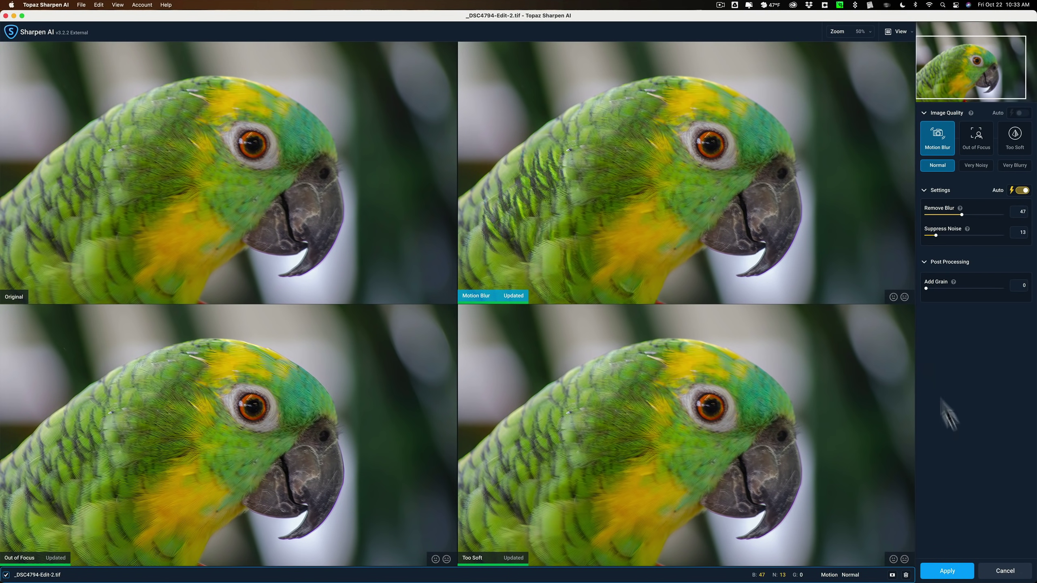
pyautogui.click(948, 571)
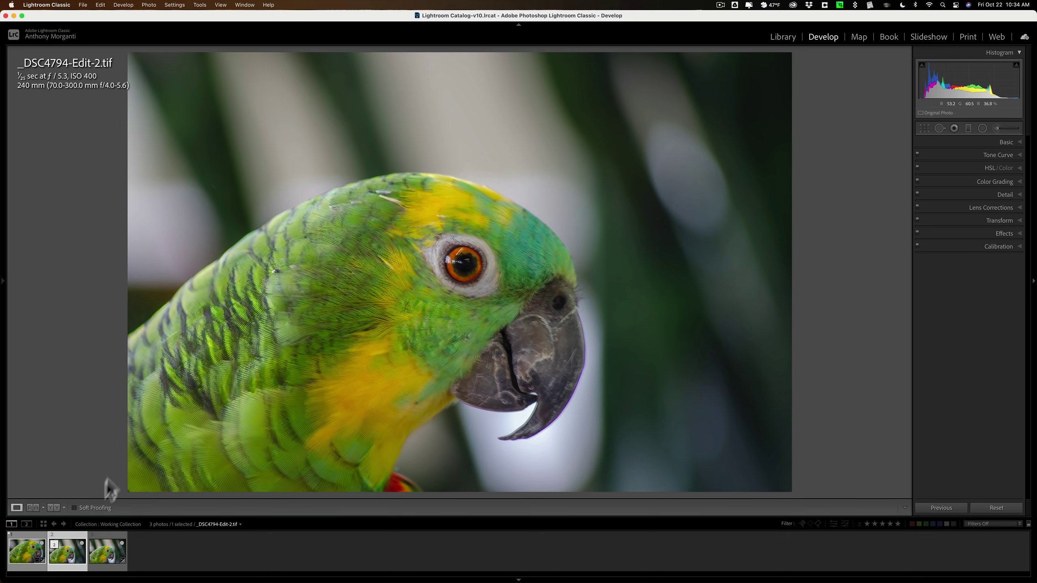
# Check the raw photo against the sharpened TIFF, and crop the TIFF tighter around the parrot at its original aspect ratio
pyautogui.click(110, 566)
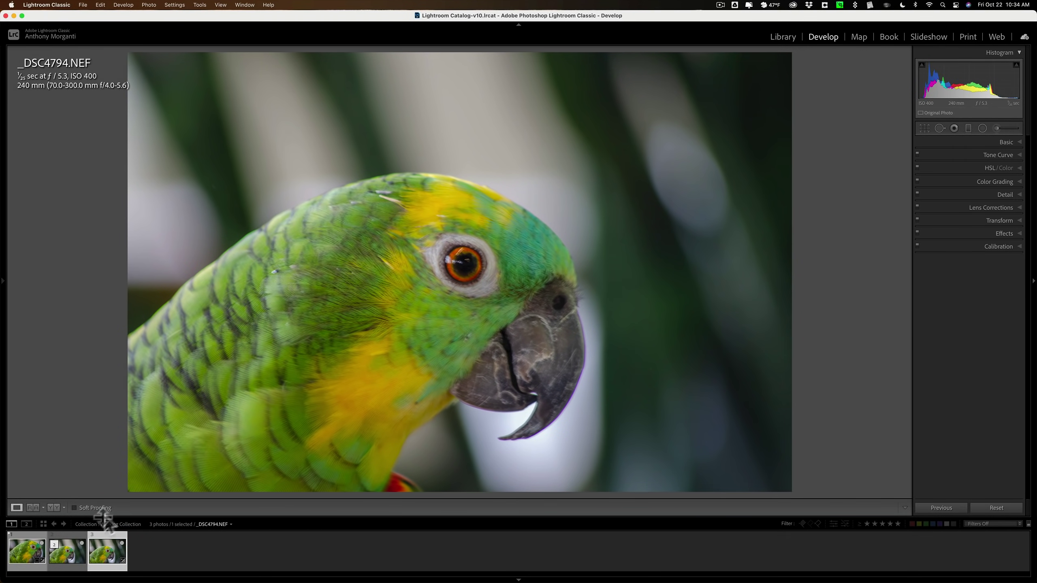
pyautogui.click(67, 560)
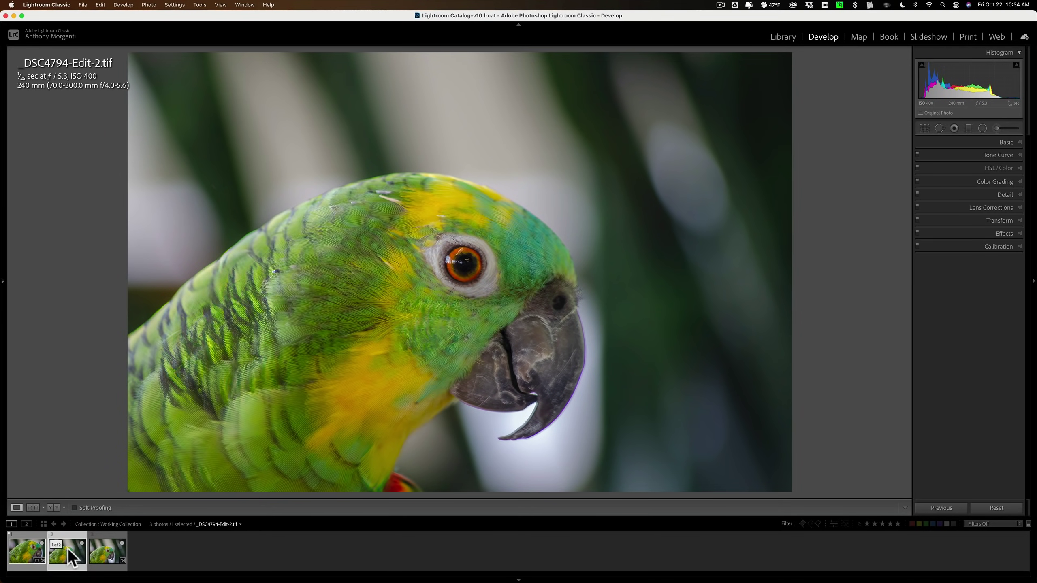
pyautogui.click(921, 129)
pyautogui.moveTo(788, 54); pyautogui.dragTo(708, 95)
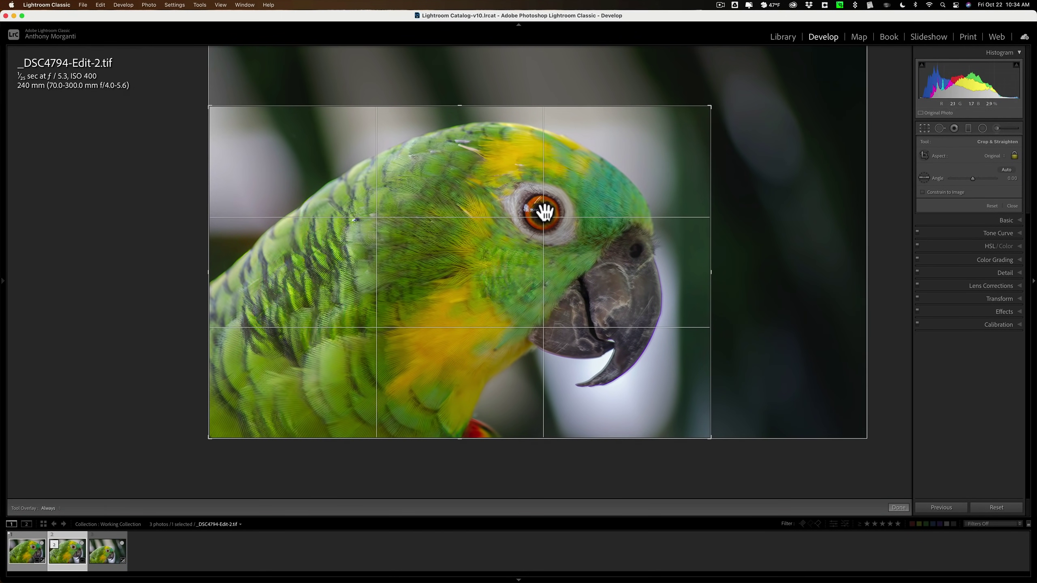
pyautogui.click(924, 129)
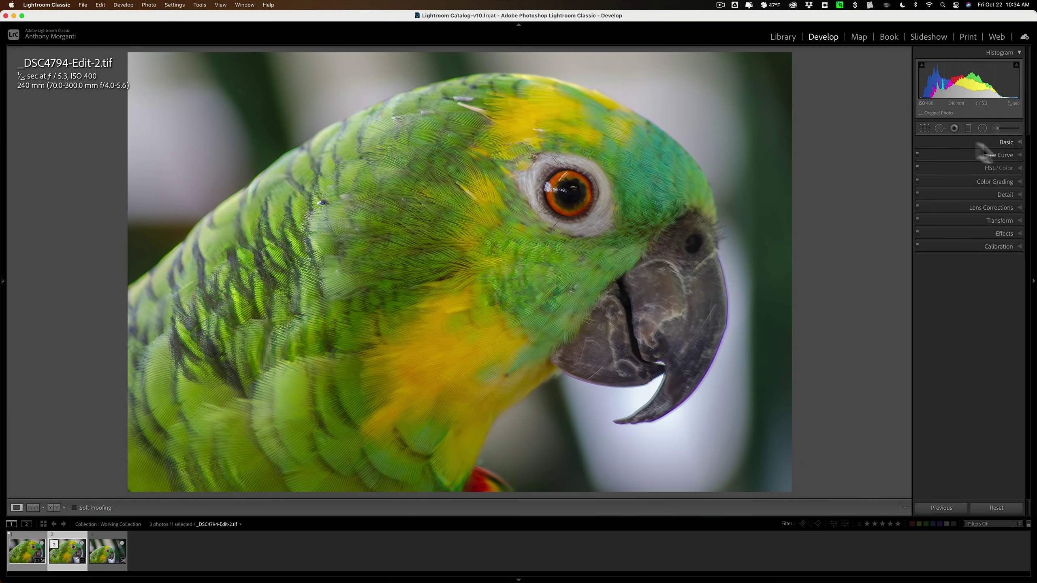
# Set the cropped TIFF's Highlights to -35, Shadows to +57, Whites to +8 and Blacks to -35
pyautogui.click(1011, 142)
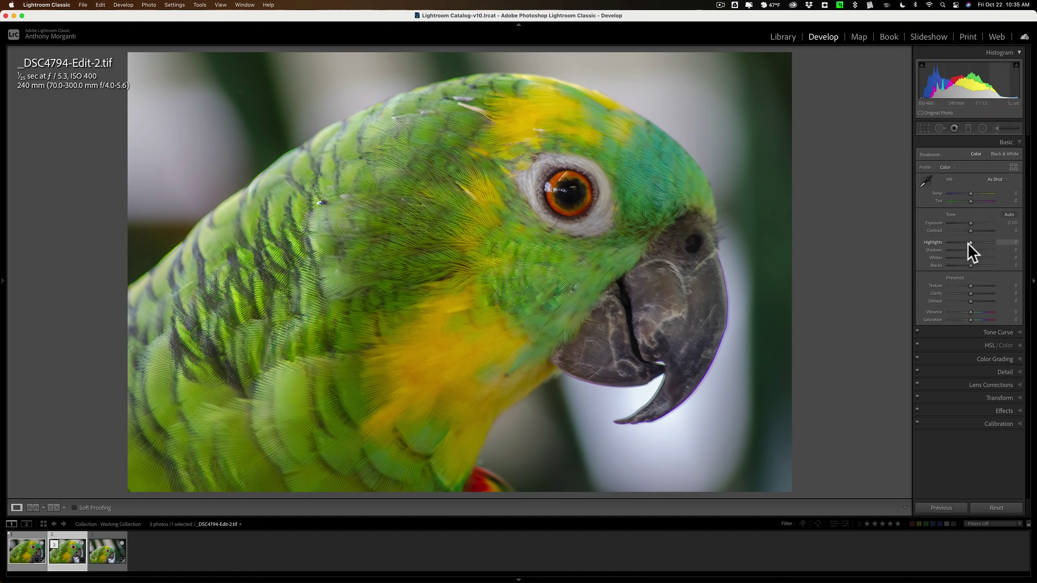
pyautogui.moveTo(938, 249); pyautogui.dragTo(921, 295)
pyautogui.click(923, 283)
pyautogui.press('alt')
pyautogui.moveTo(911, 293); pyautogui.dragTo(905, 294)
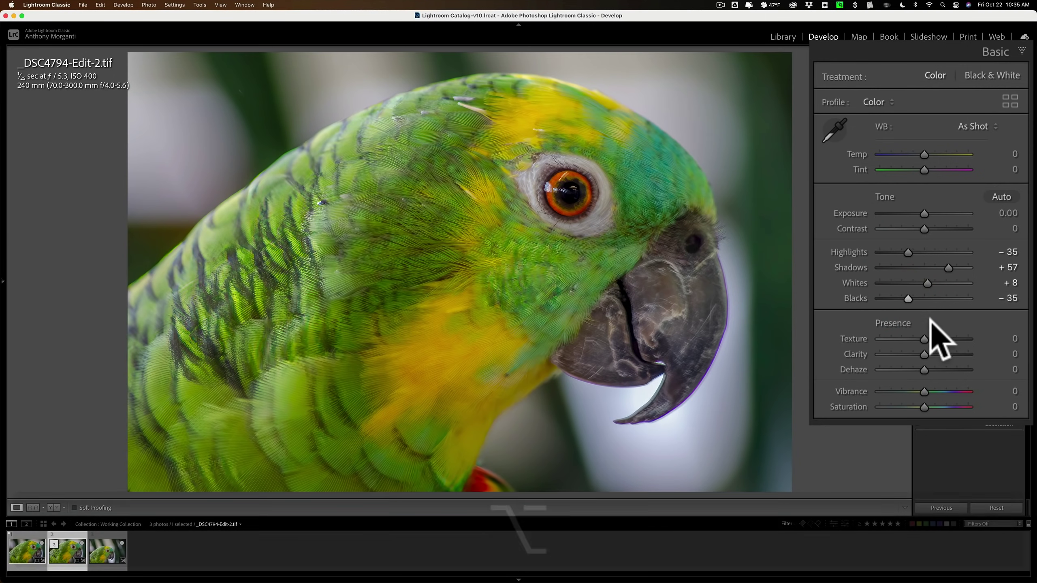
# Raise the TIFF's Texture to +14 and Clarity to +16, and add a Highlight Priority post-crop vignette with Amount -10
pyautogui.moveTo(922, 337)
pyautogui.mouseDown()
pyautogui.moveTo(931, 352)
pyautogui.moveTo(930, 332)
pyautogui.mouseUp()
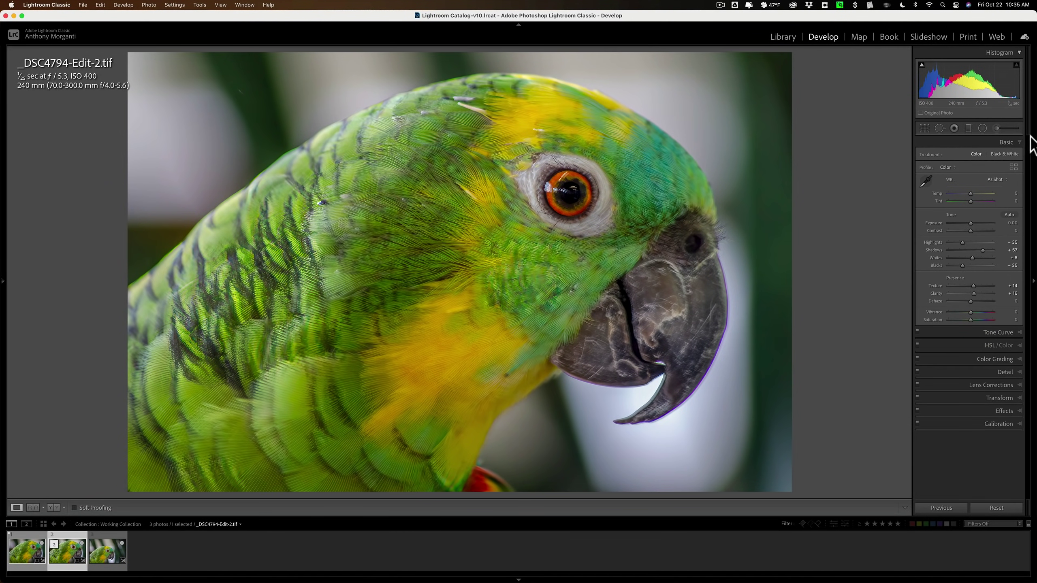
pyautogui.click(996, 142)
pyautogui.click(1002, 233)
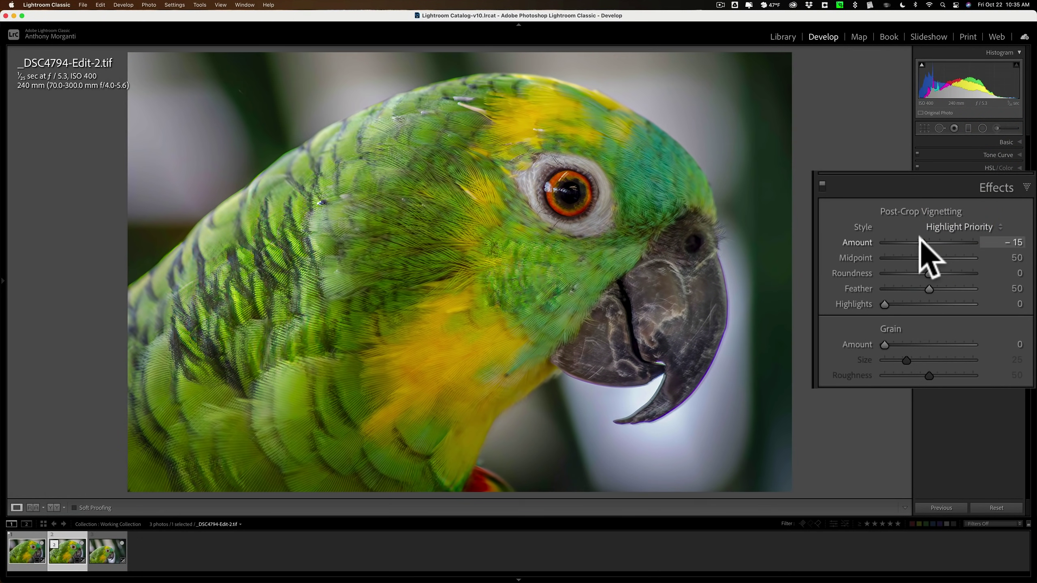
pyautogui.click(923, 240)
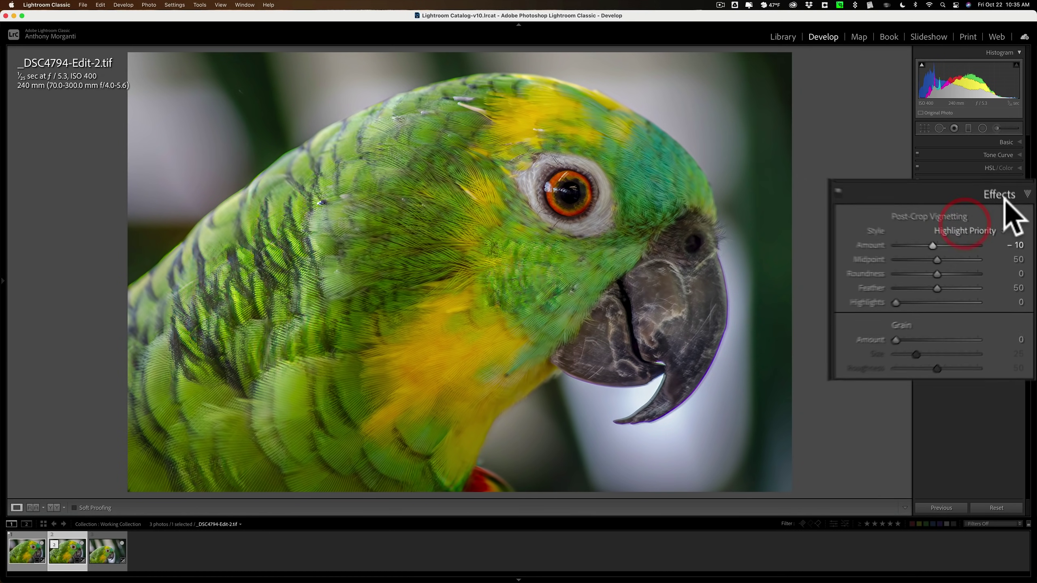
pyautogui.click(1006, 234)
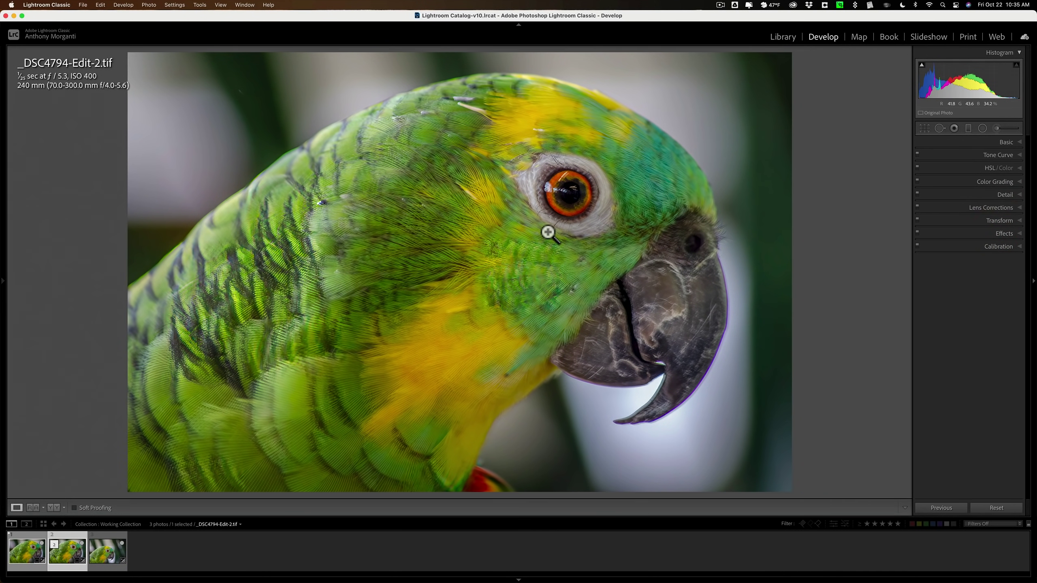
# Check the earlier edited TIFF against the new one, and crop the raw photo tighter around the parrot at its original aspect ratio
pyautogui.click(27, 552)
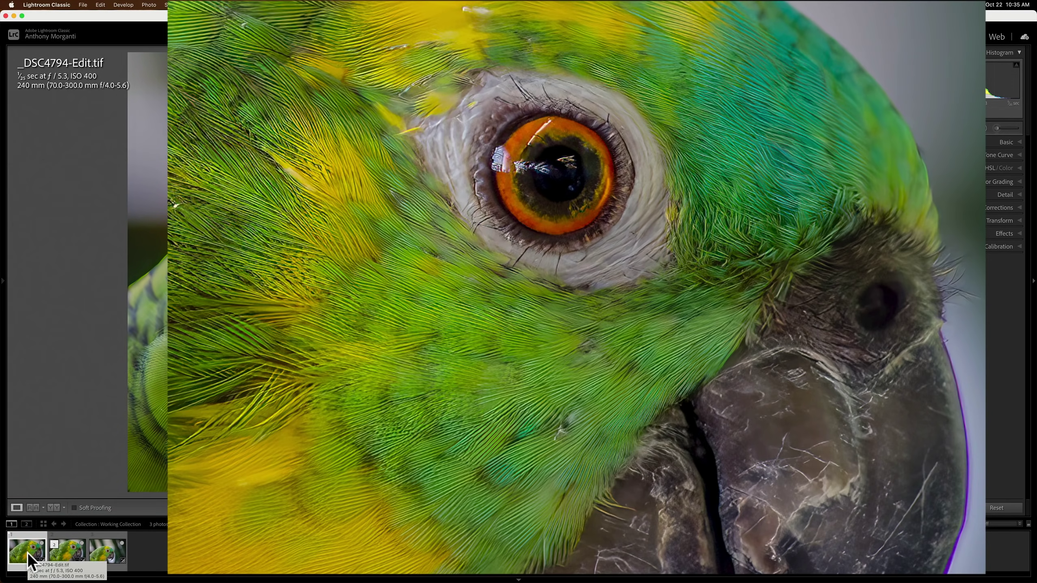
pyautogui.click(60, 551)
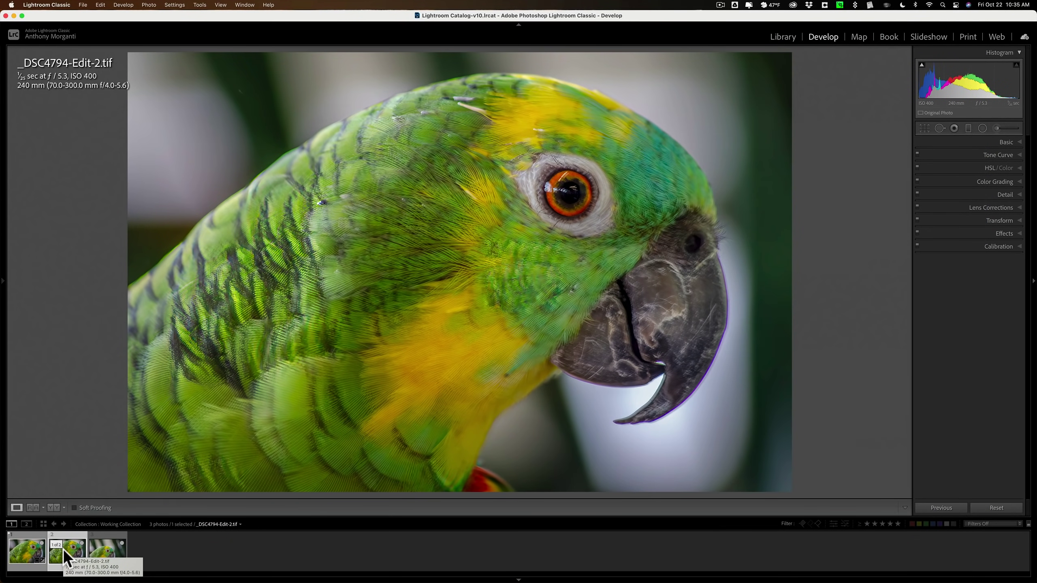
pyautogui.click(105, 551)
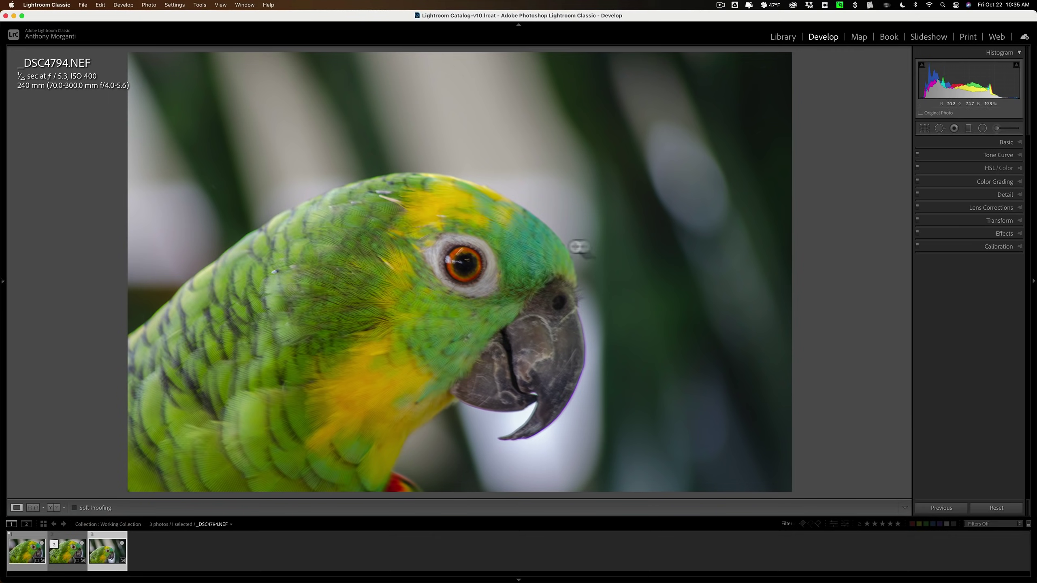
pyautogui.click(919, 128)
pyautogui.moveTo(787, 53); pyautogui.dragTo(709, 84)
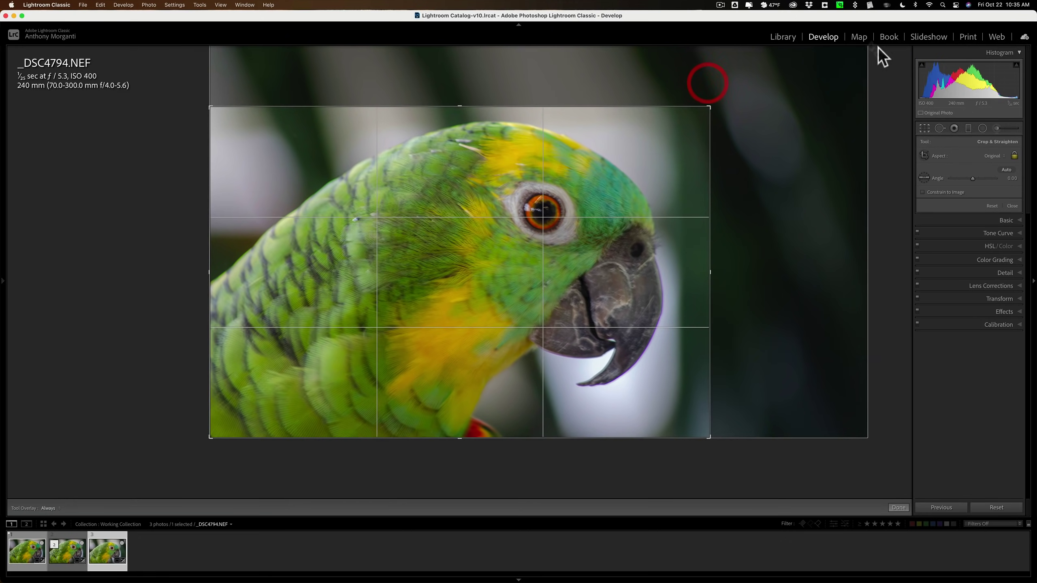
pyautogui.click(925, 128)
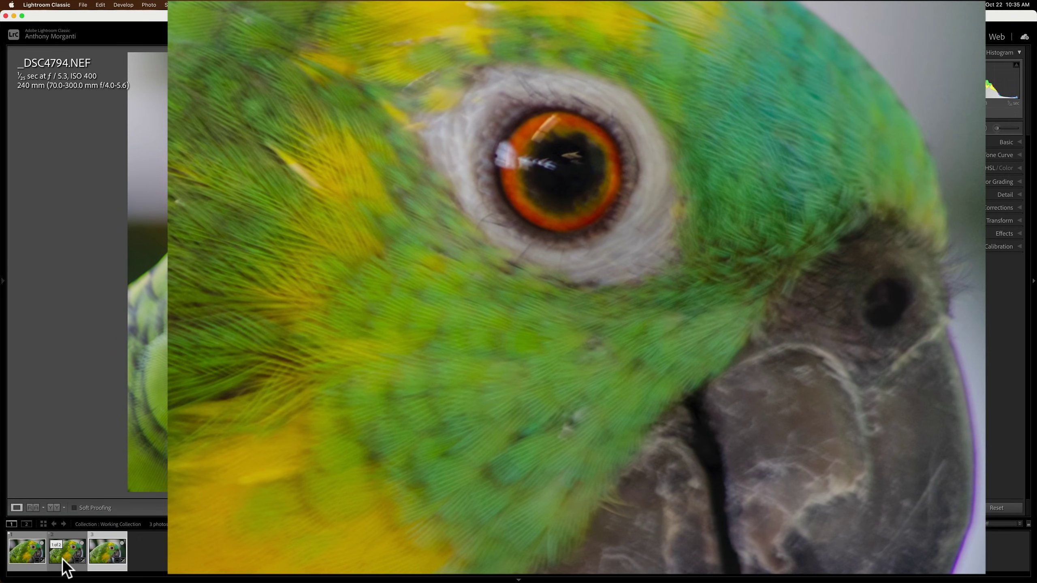
# Compare the parrot's eye, feathers and beak across _DSC4794-Edit-2.tif, _DSC4794-Edit.tif and the raw _DSC4794.NEF
pyautogui.click(63, 553)
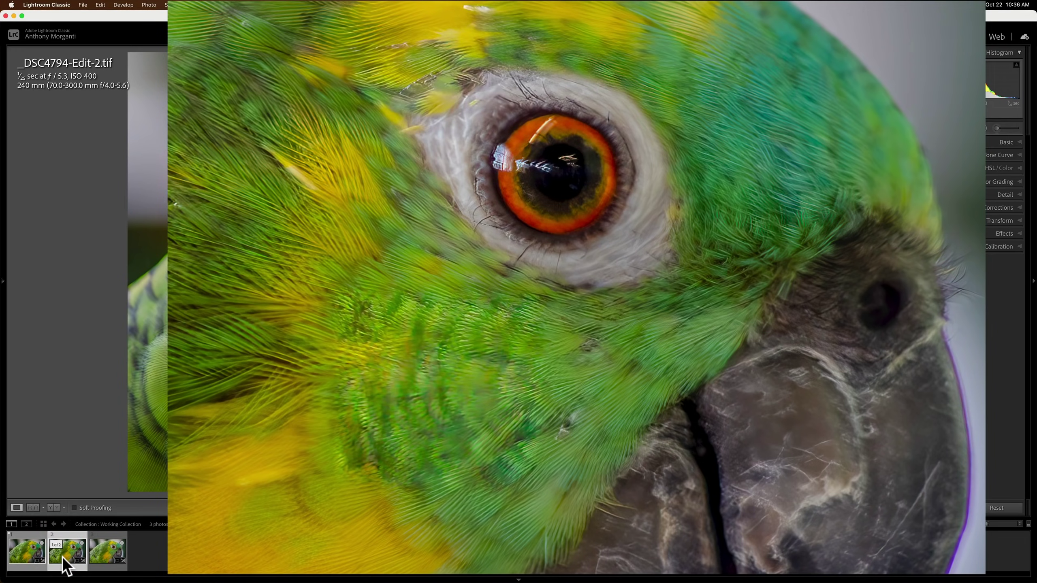
pyautogui.click(23, 554)
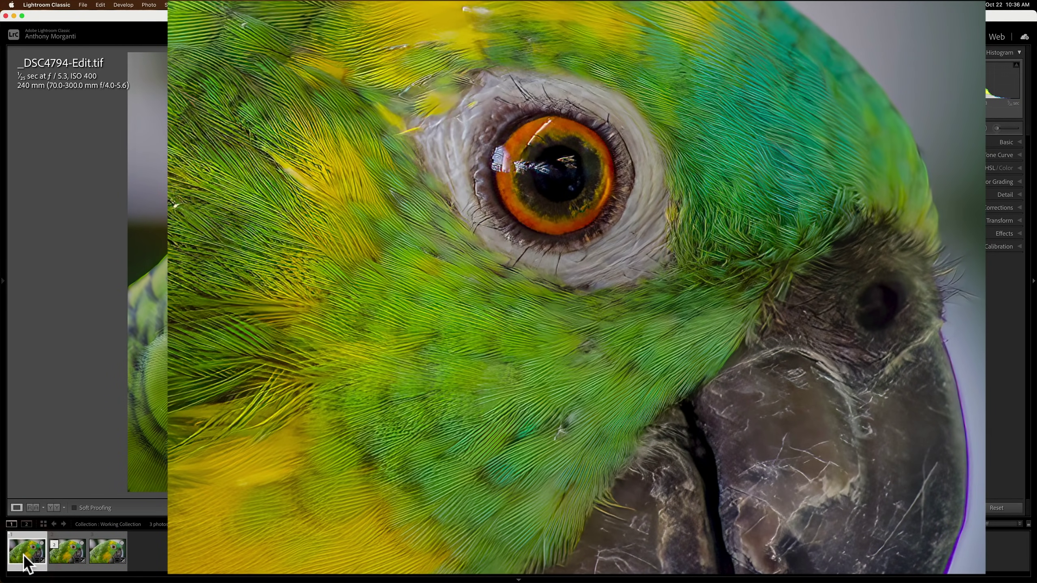
pyautogui.click(71, 555)
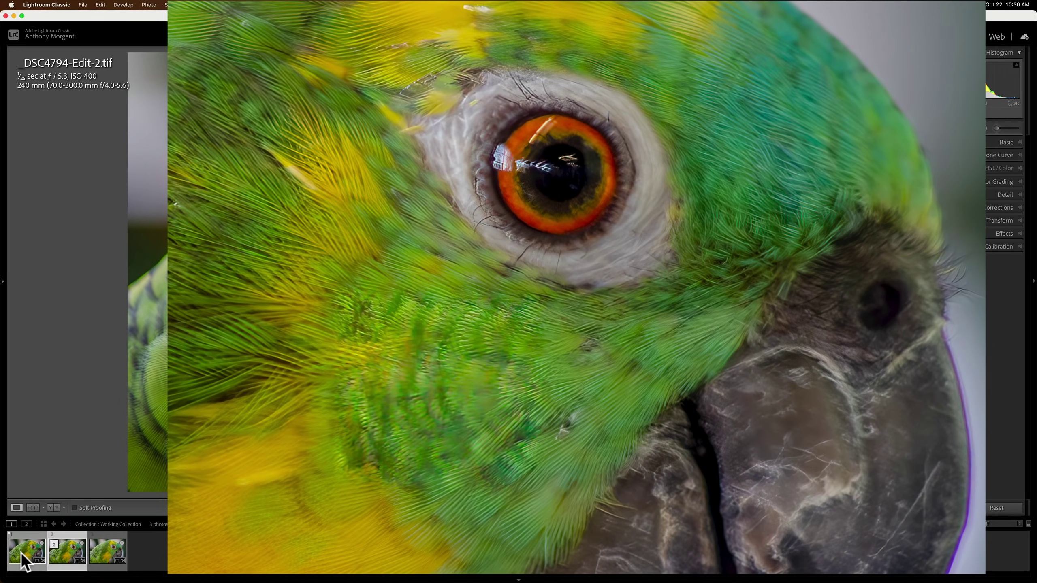
pyautogui.click(21, 552)
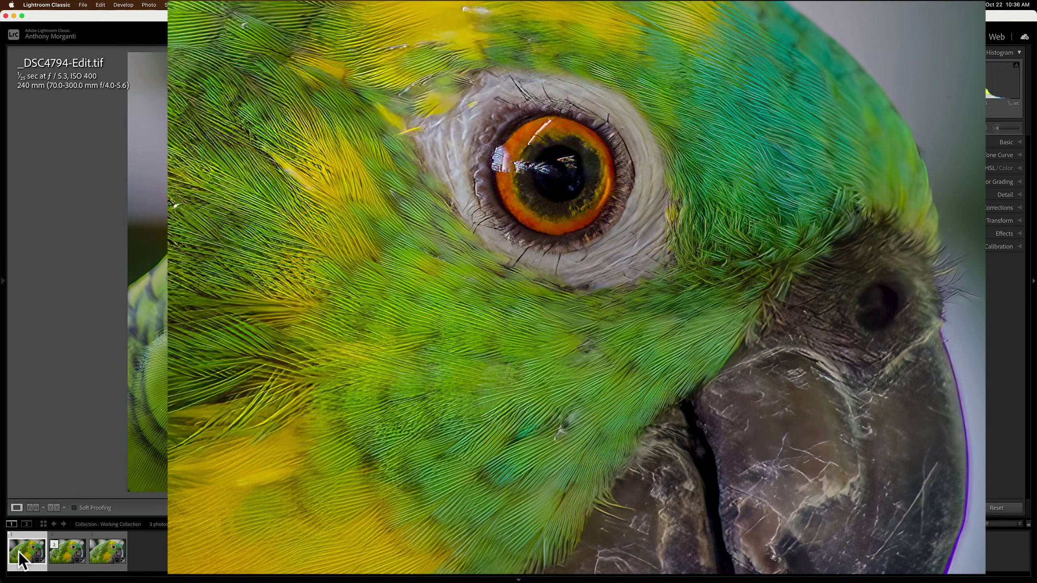
pyautogui.click(60, 552)
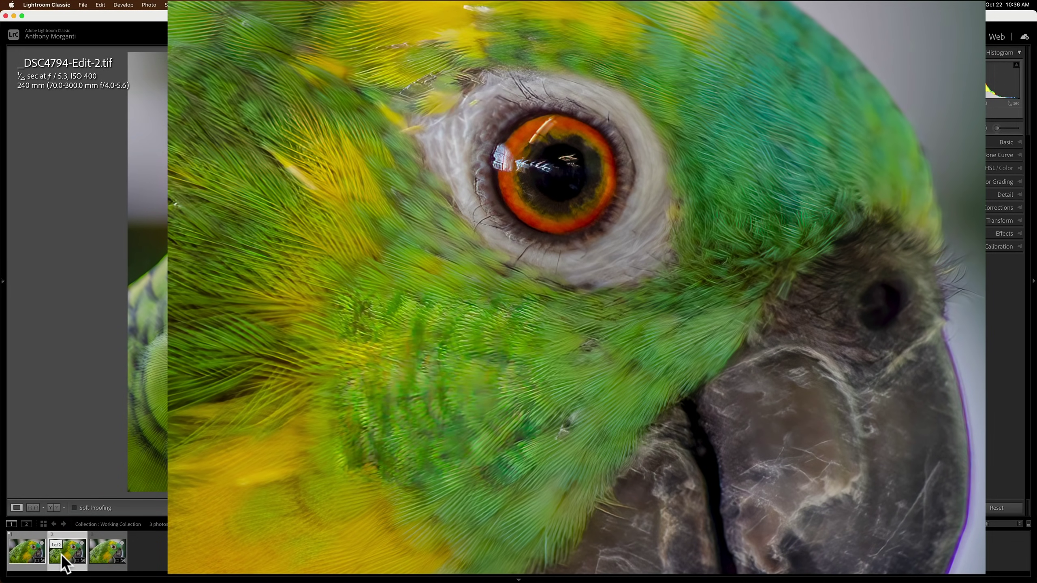
pyautogui.click(103, 555)
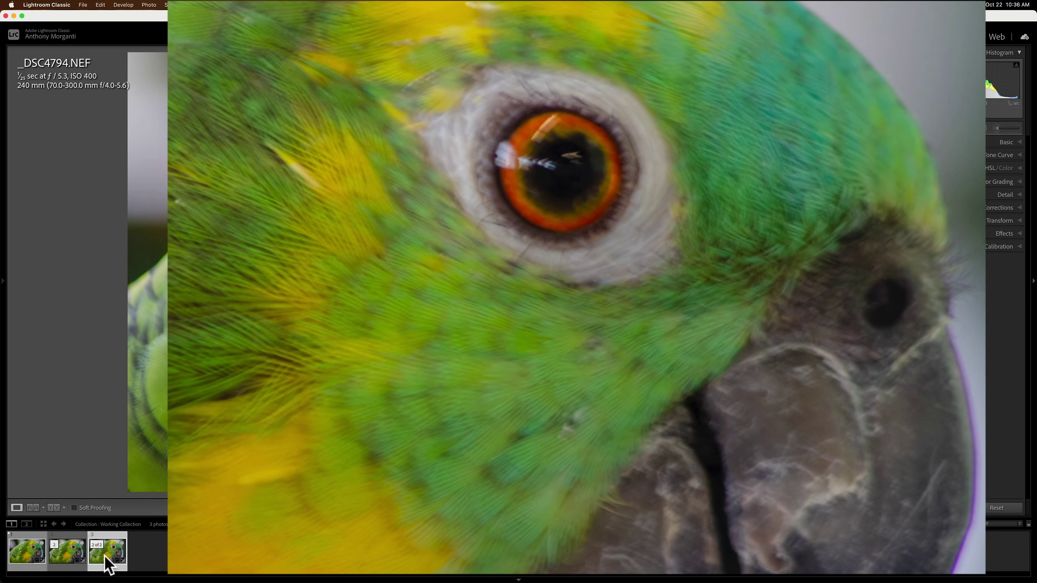